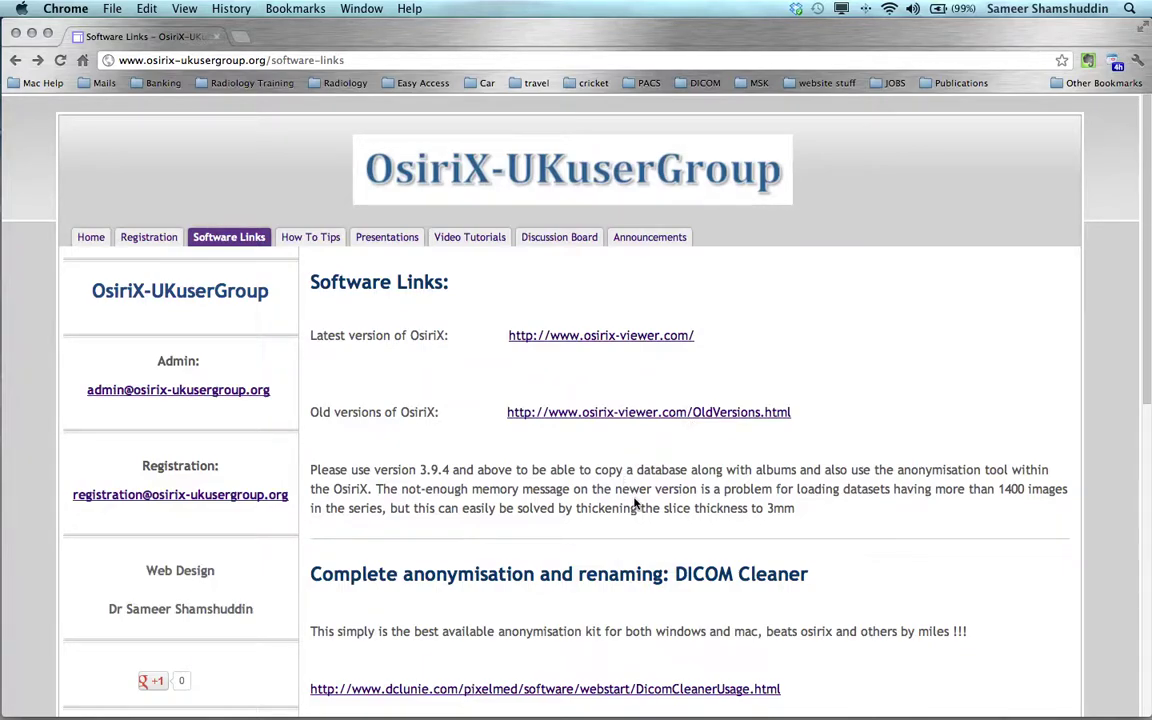
- Switch from Chrome to OsiriX's Local Database window using the Dock icon
mouse_move(590, 712)
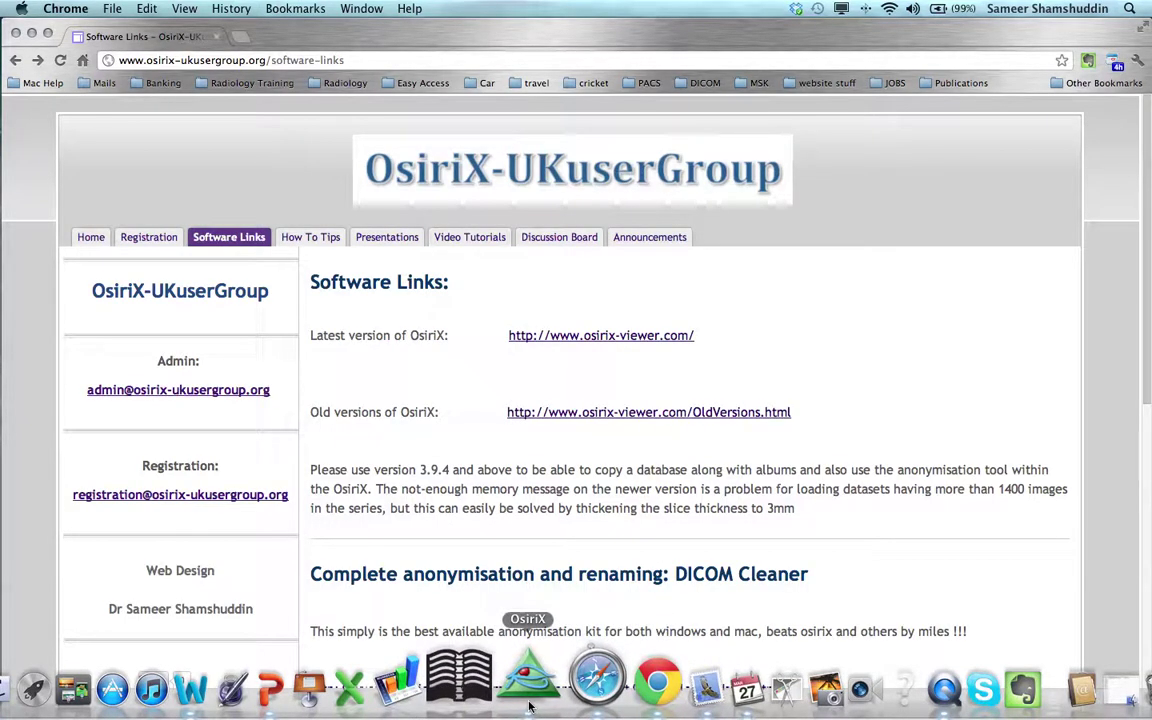
click(529, 706)
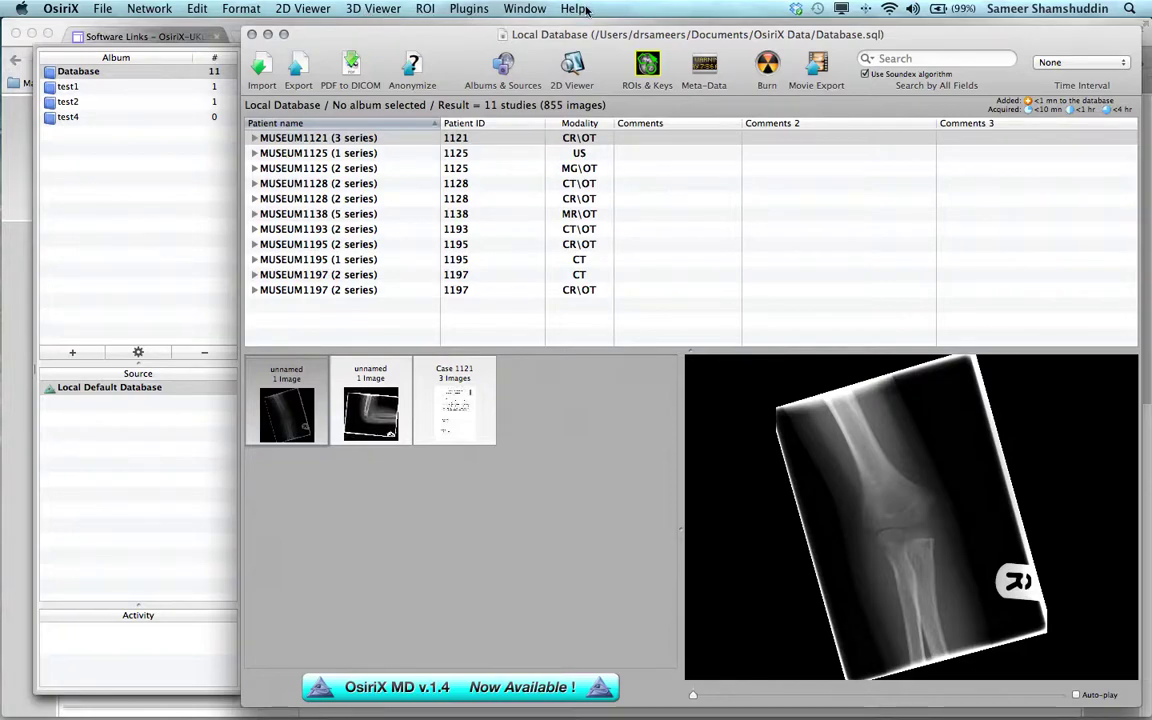
click(103, 9)
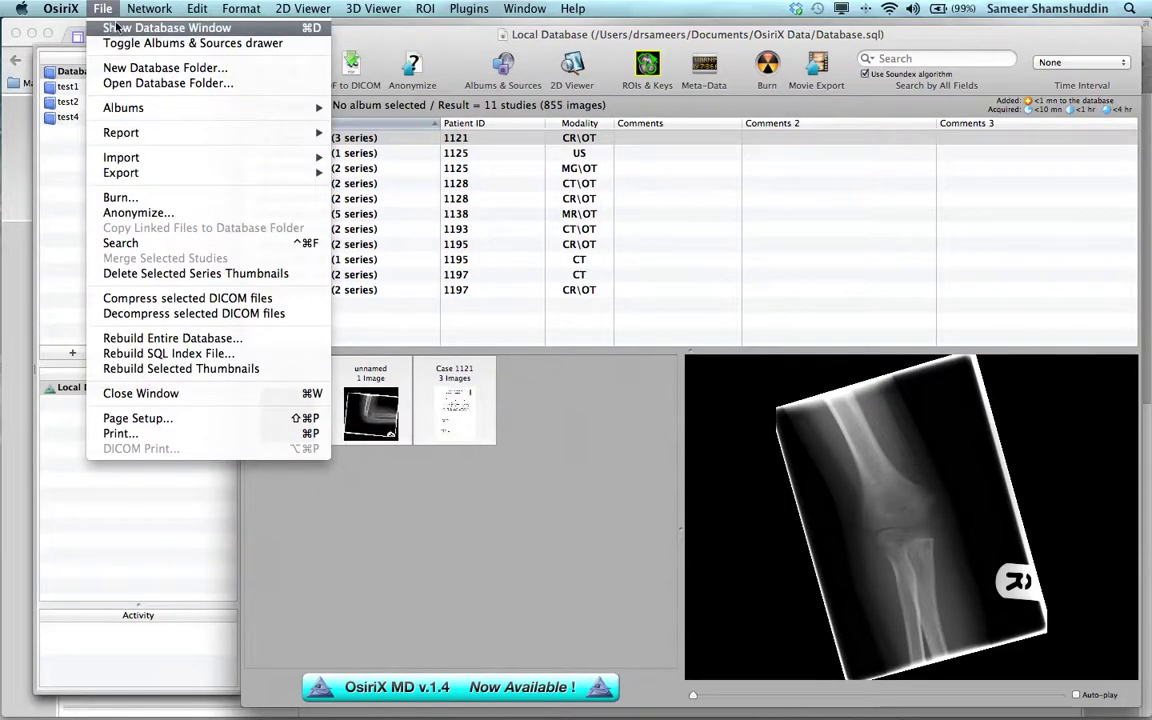
mouse_move(187, 14)
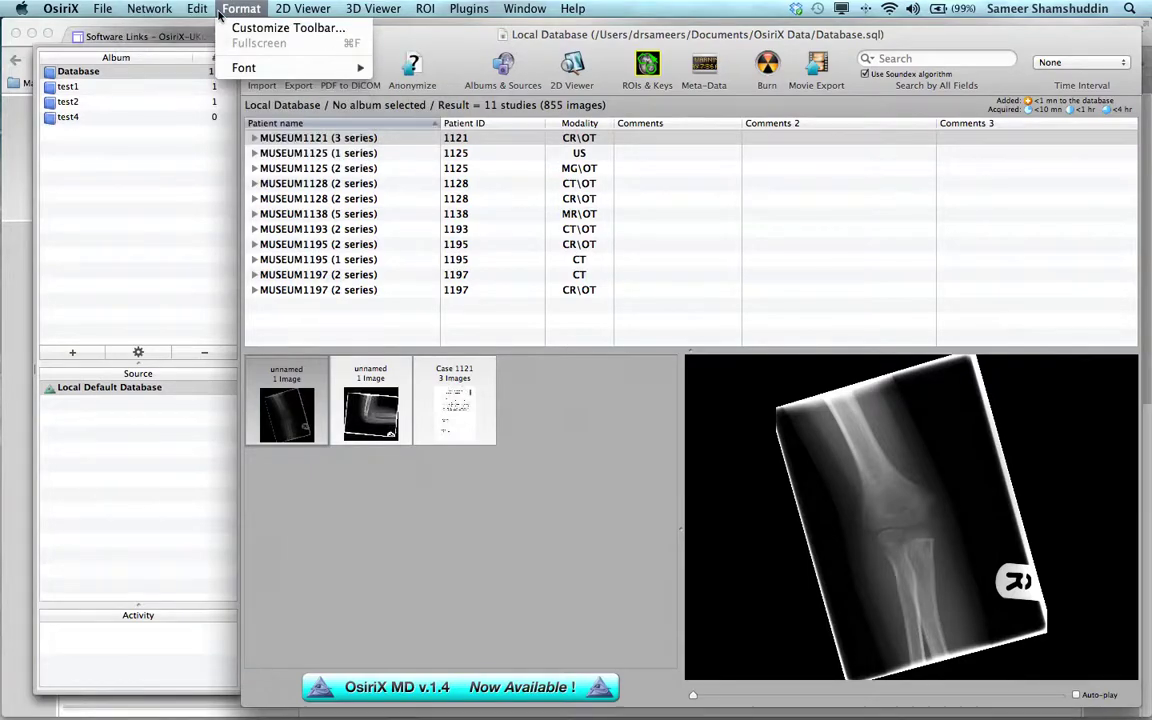
mouse_move(289, 17)
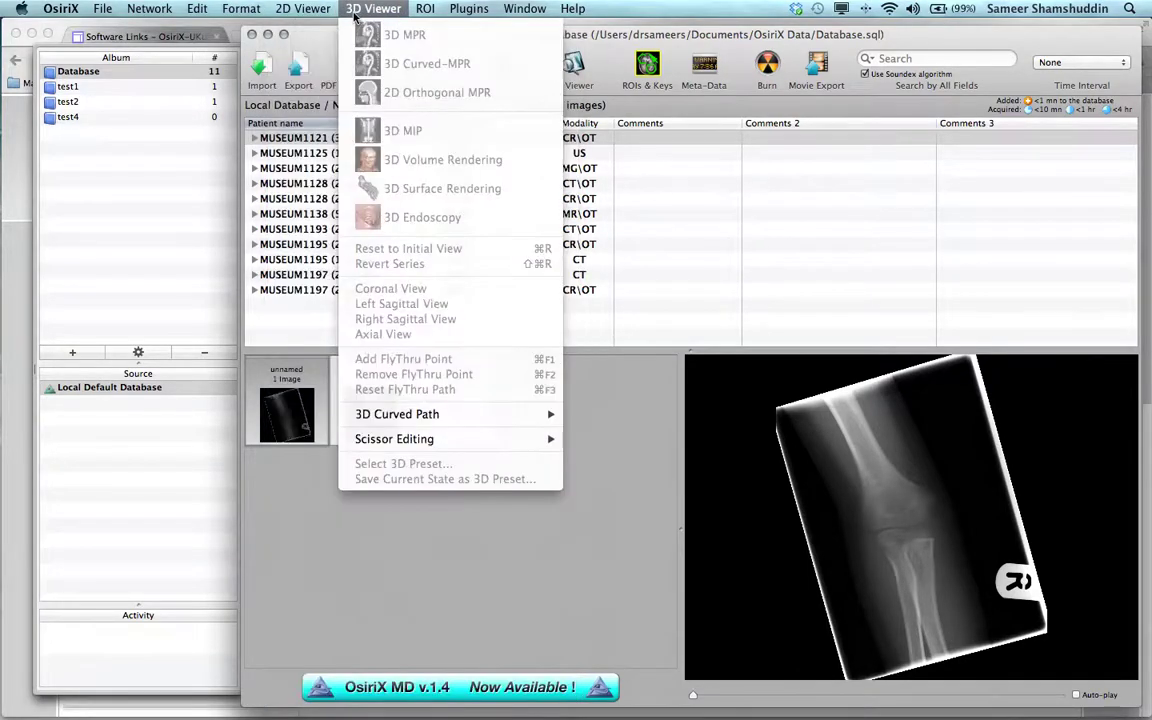
mouse_move(466, 12)
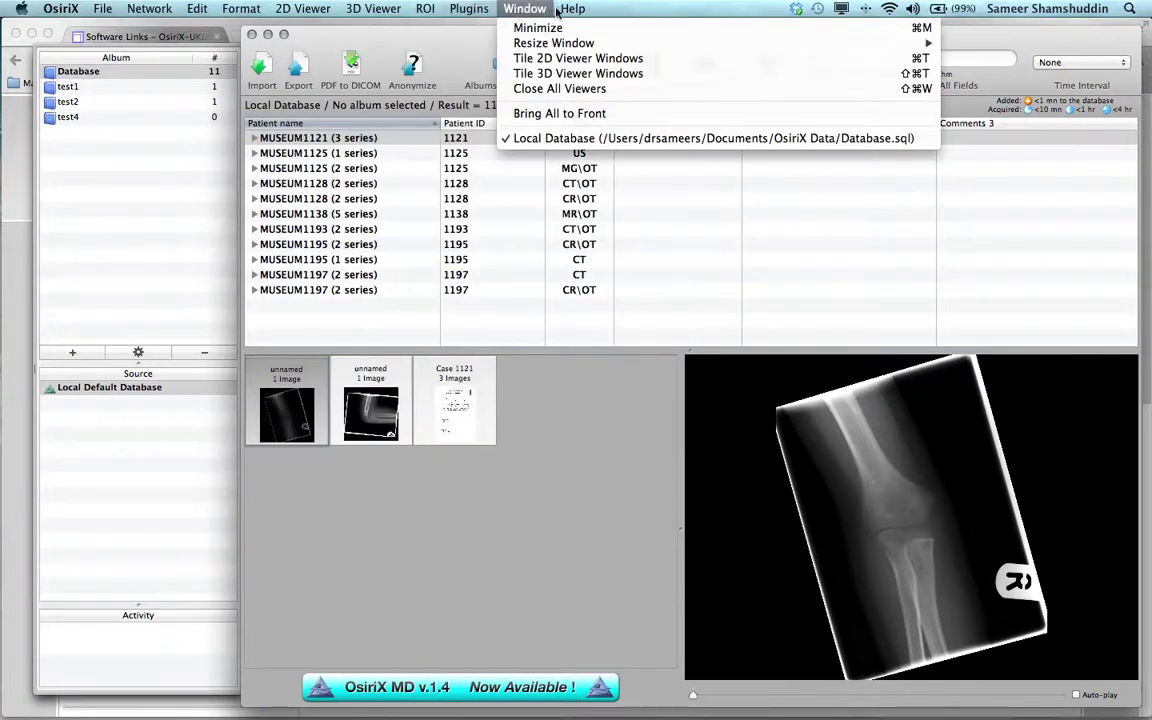
click(615, 11)
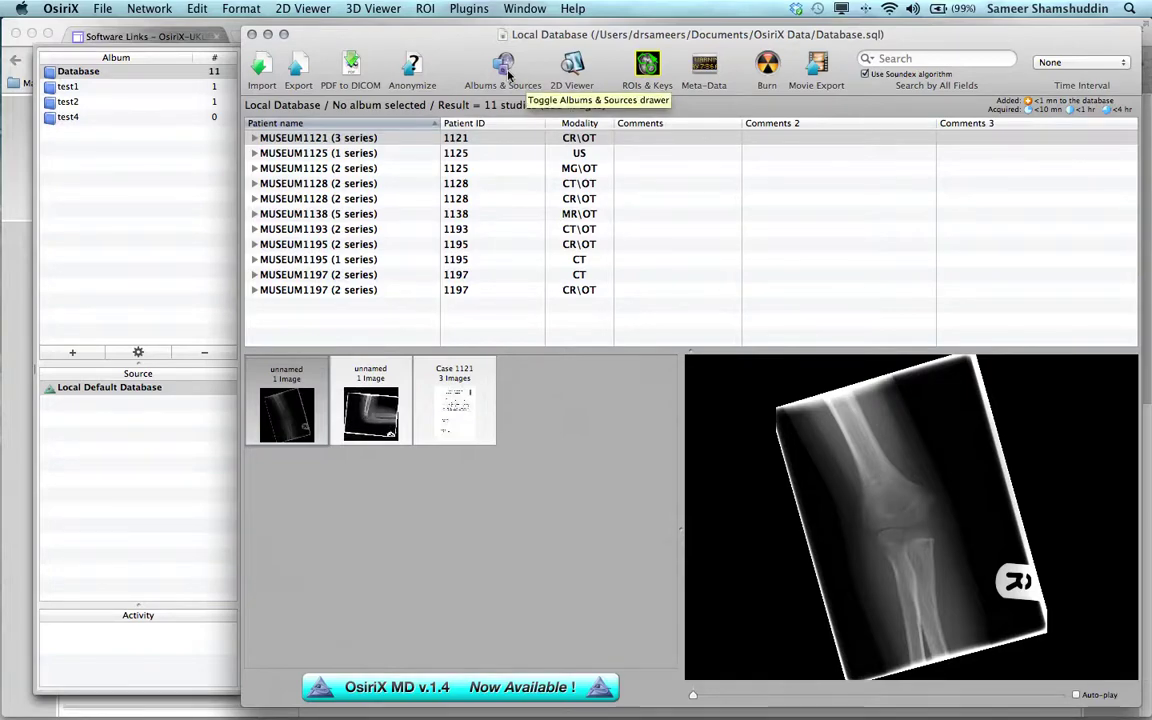
- Look through the File menu without choosing anything, then open the Format menu
click(103, 9)
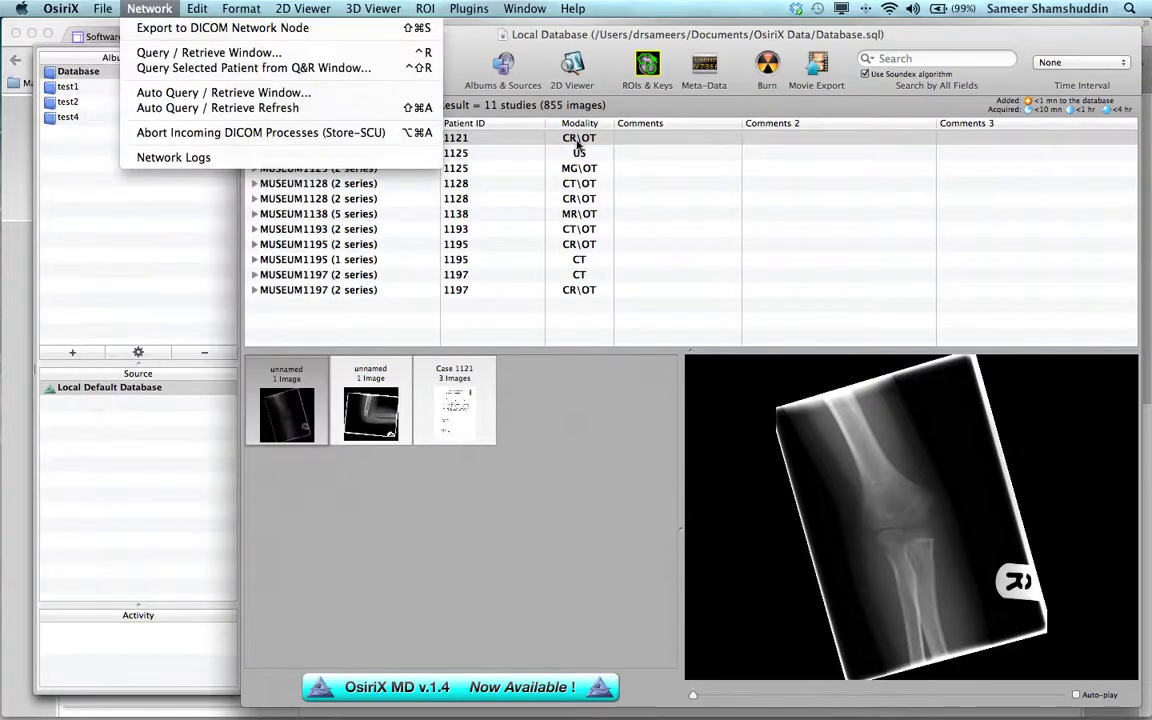
click(709, 185)
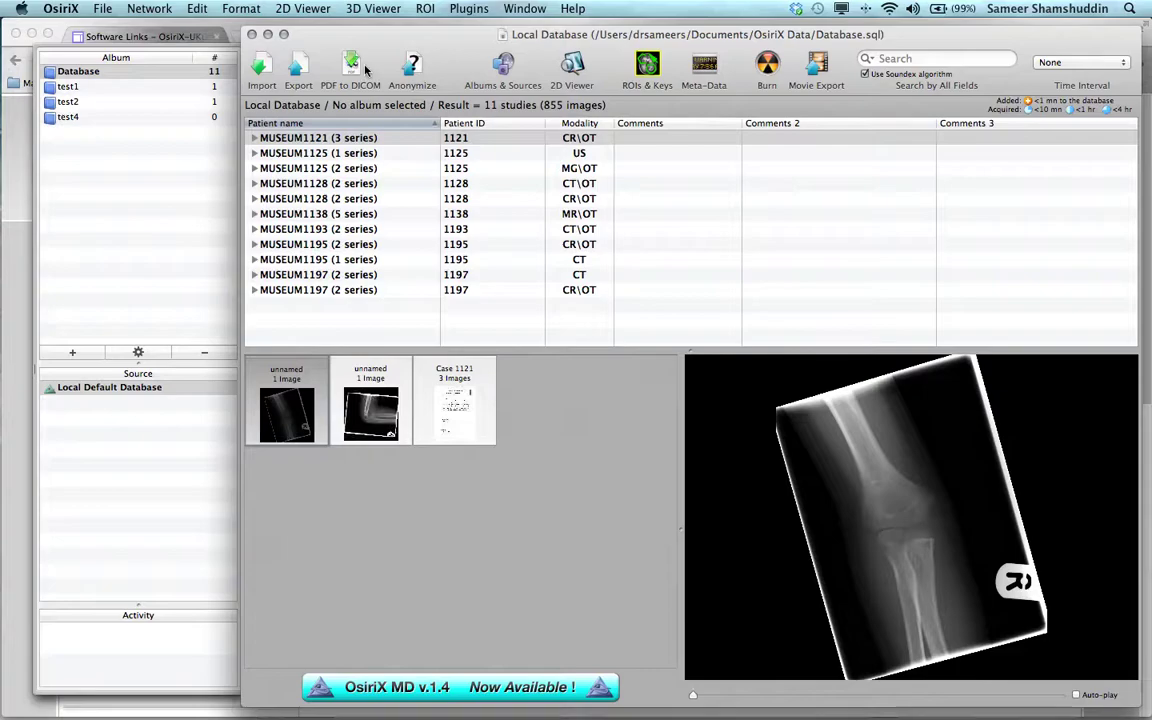
click(244, 10)
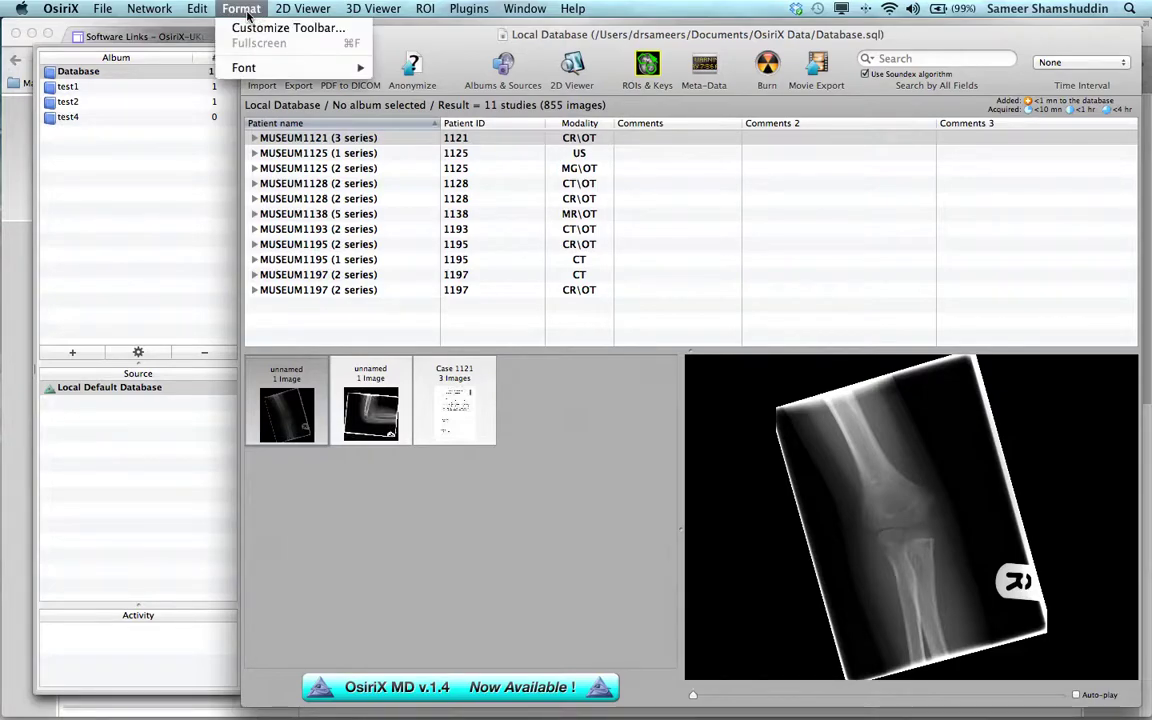
click(247, 29)
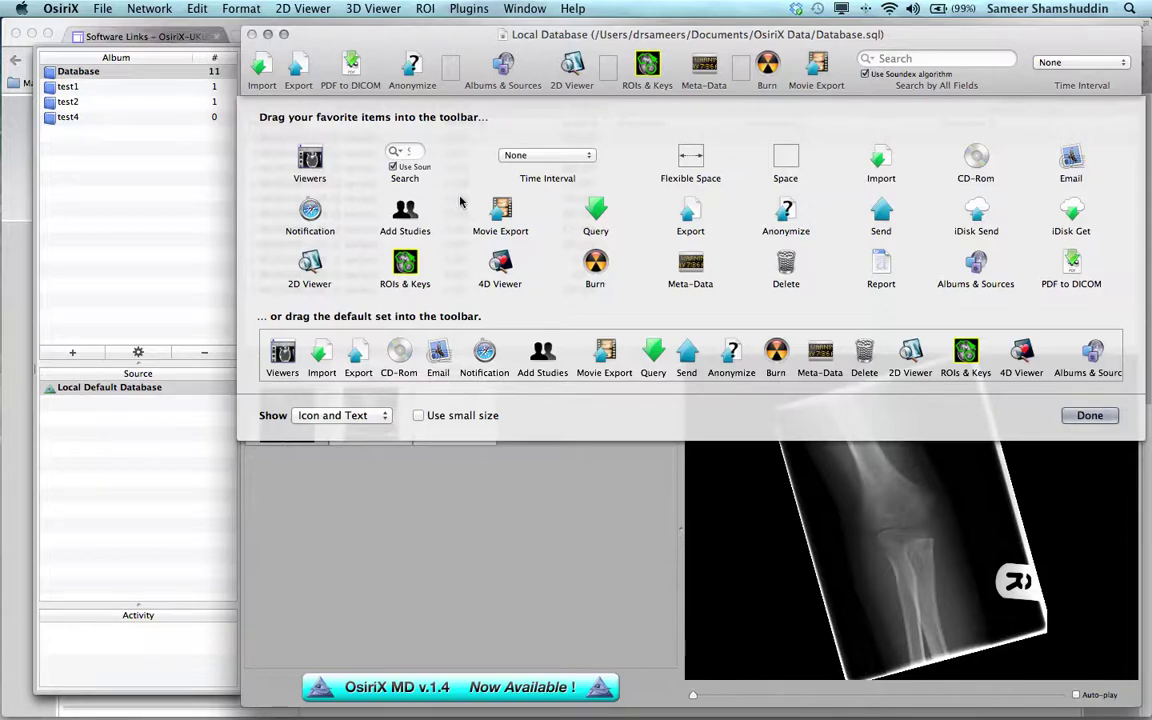
drag(405, 212, 386, 77)
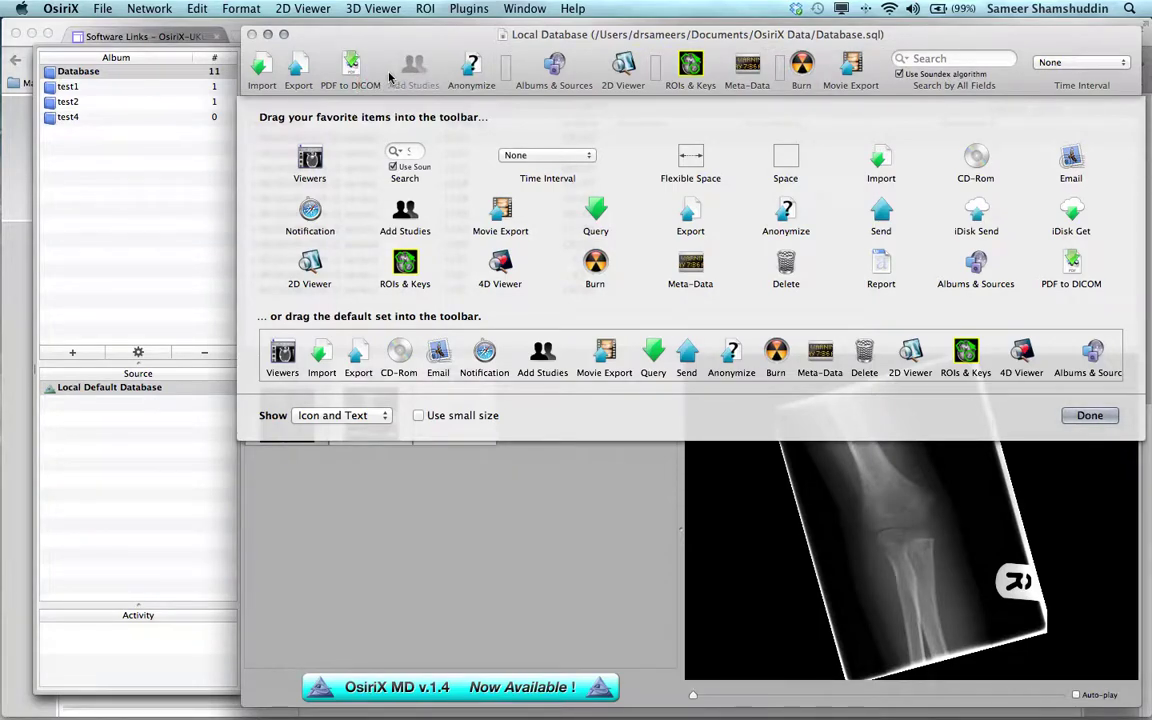
drag(407, 77, 451, 207)
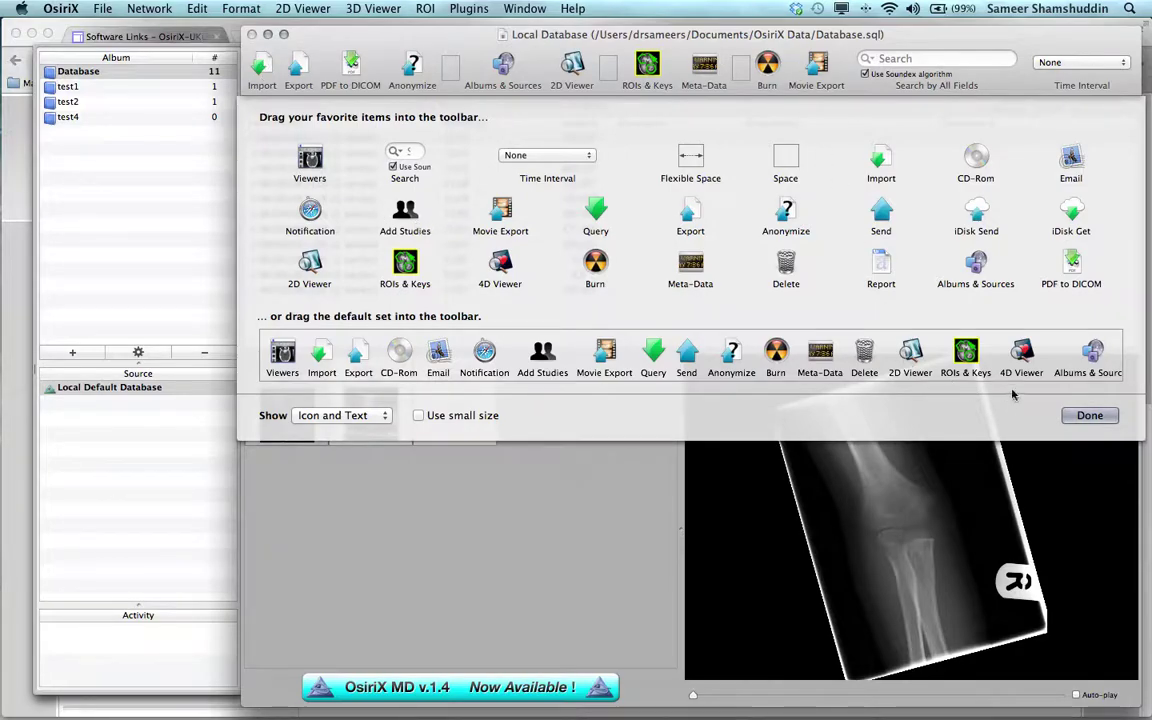
click(1083, 417)
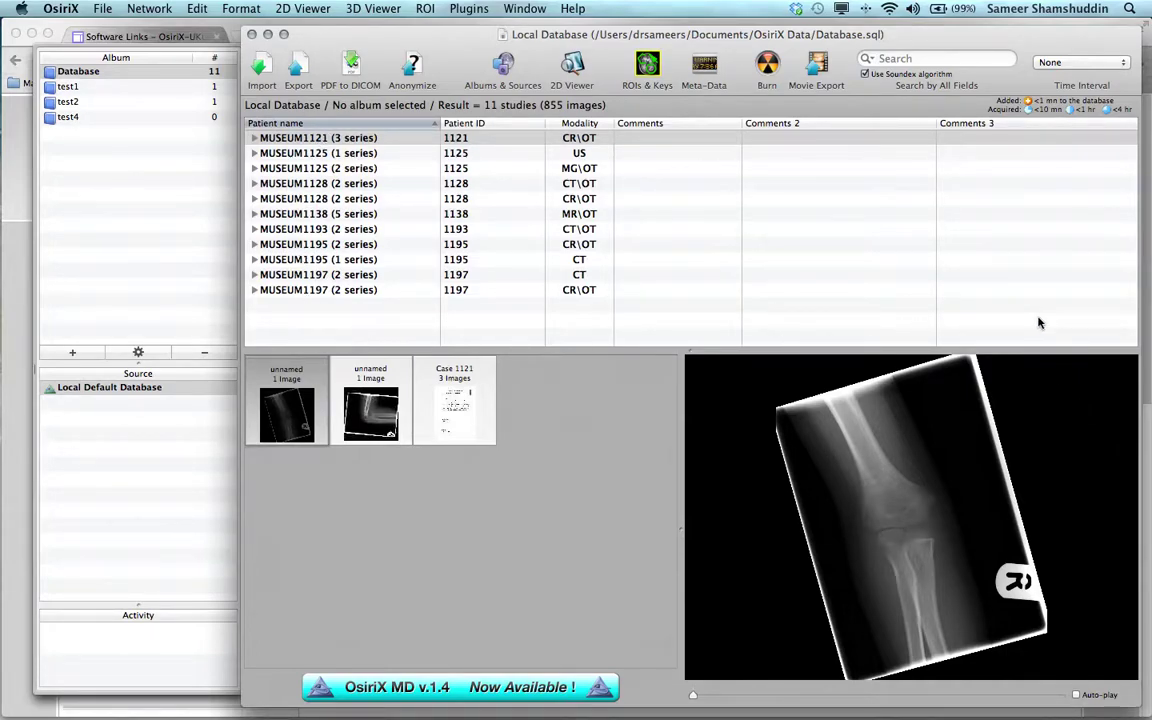
- Preview studies MUSEUM1121, MUSEUM1125, MUSEUM1128, MUSEUM1138, MUSEUM1193 and MUSEUM1195 in turn
click(296, 138)
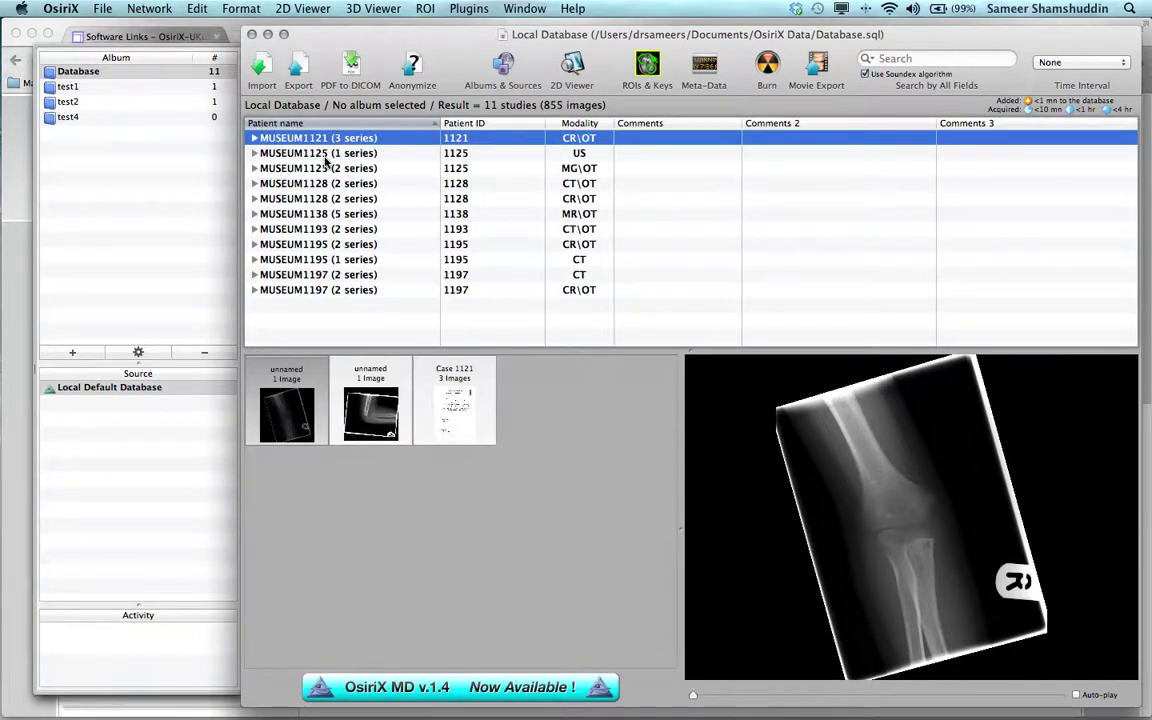
click(322, 155)
click(324, 184)
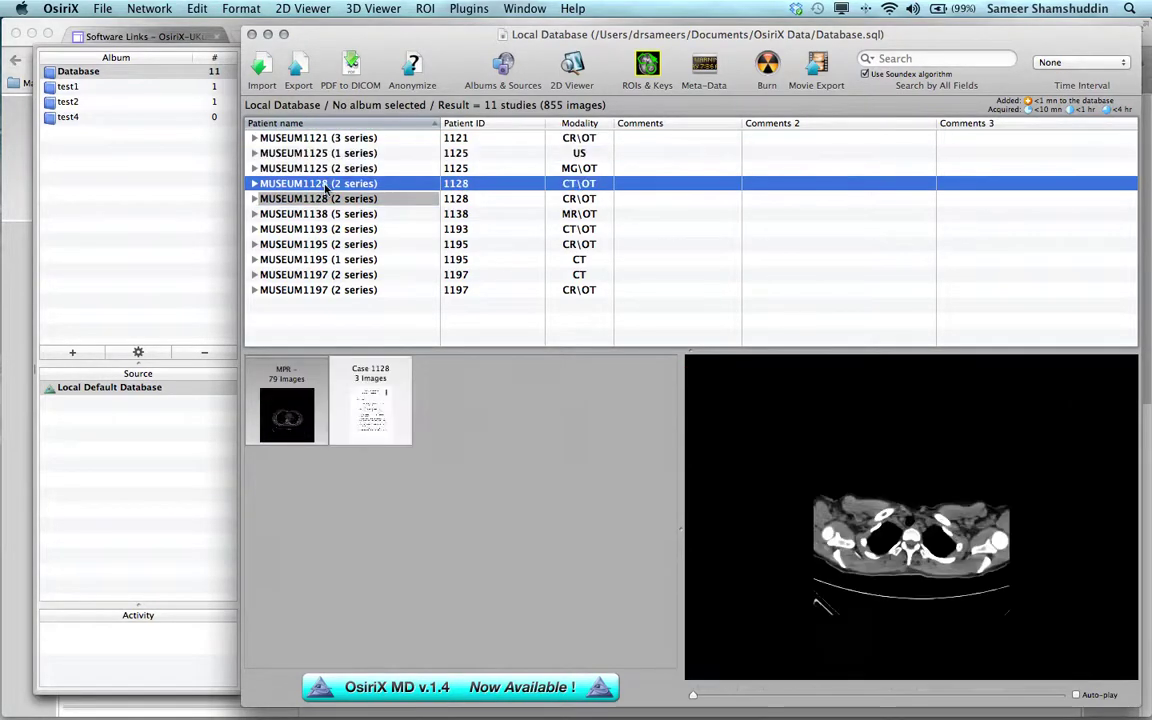
click(326, 214)
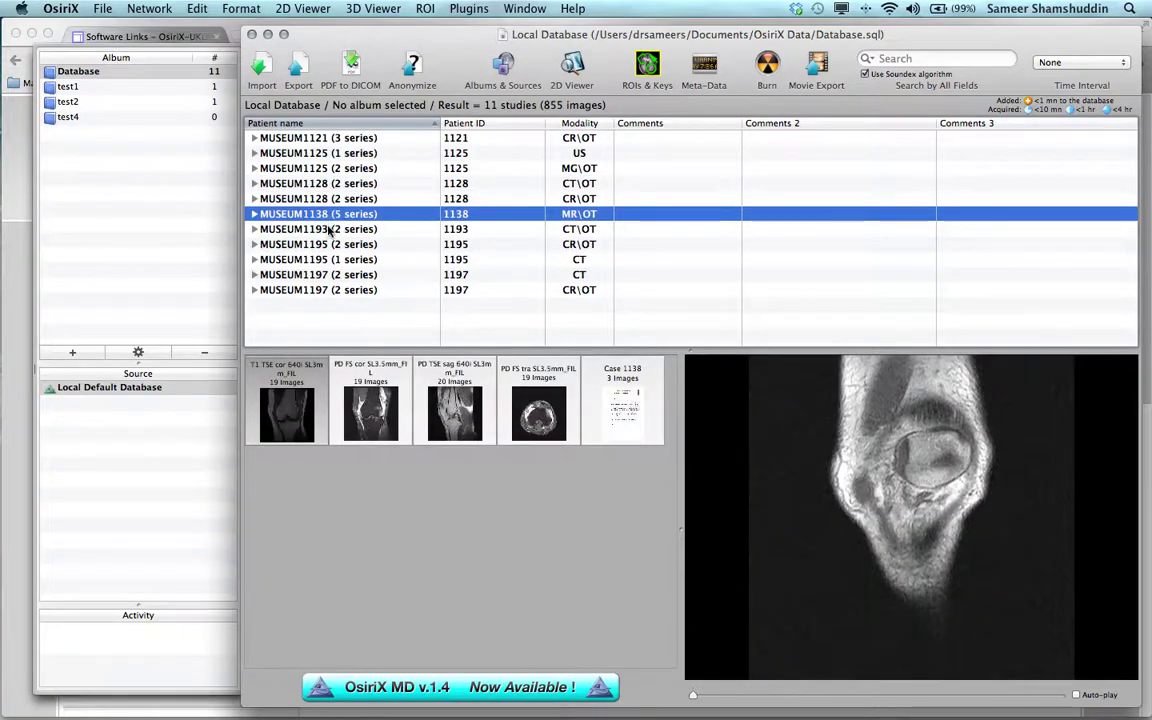
click(328, 229)
click(332, 245)
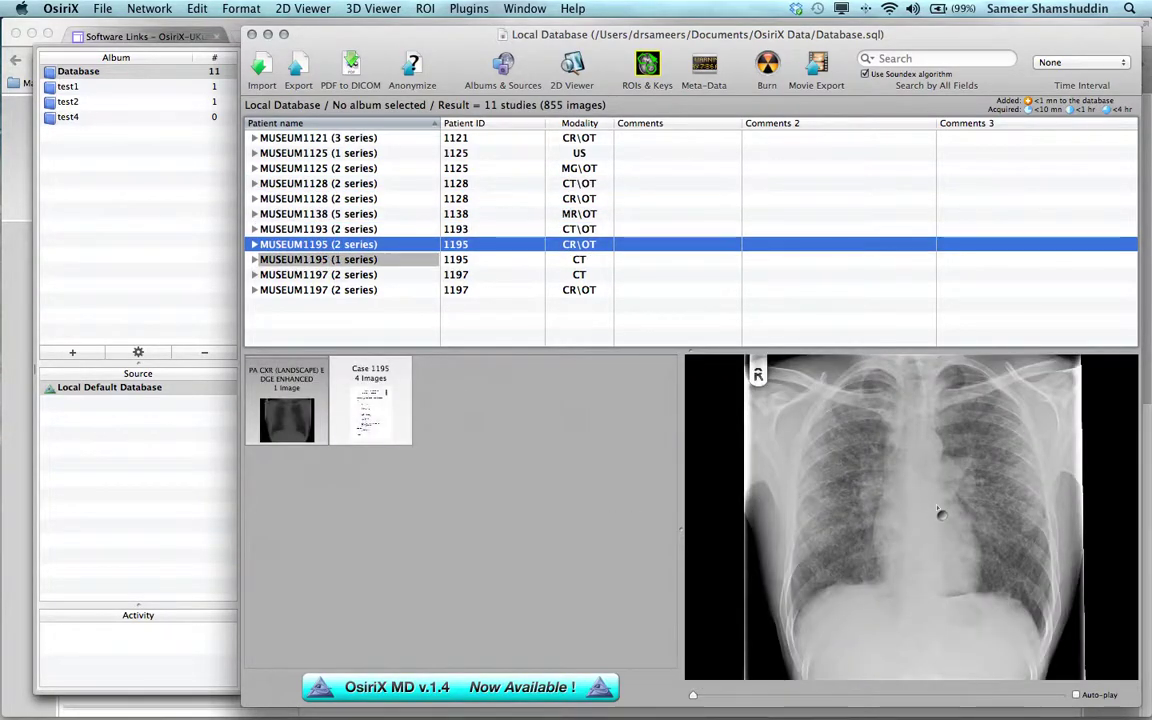
- Revisit the MUSEUM1128 chest X-ray and MUSEUM1125 ultrasound, then settle on the MUSEUM1138 knee MR image
click(335, 199)
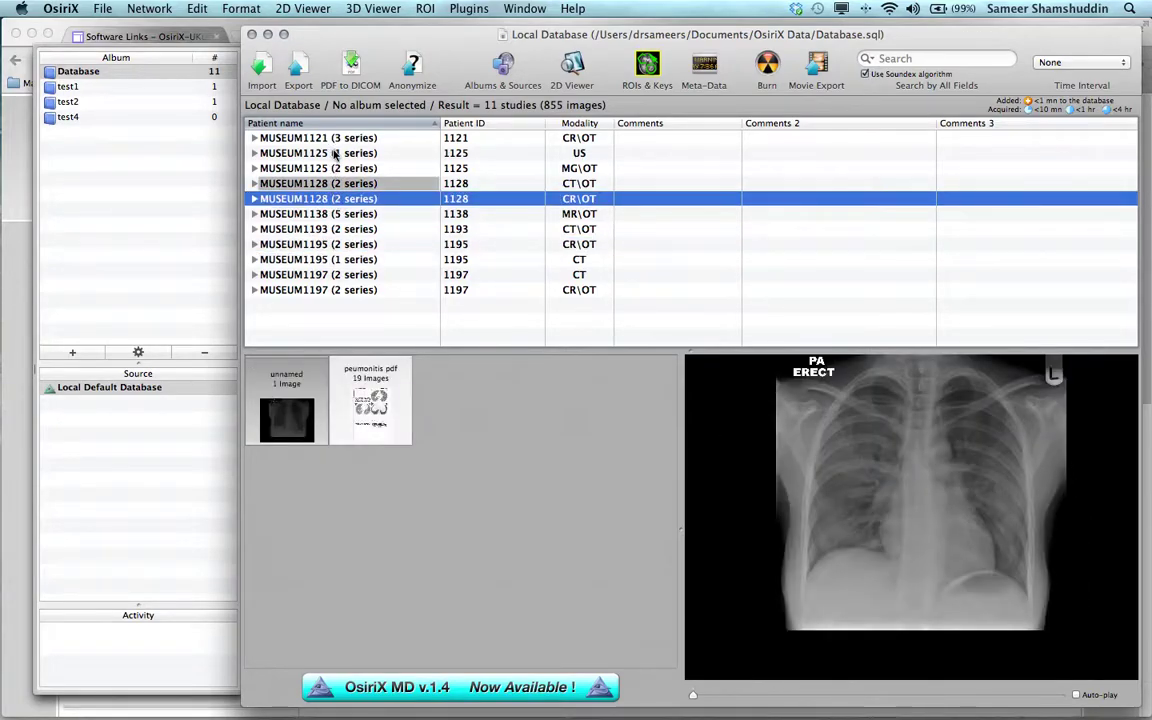
click(335, 153)
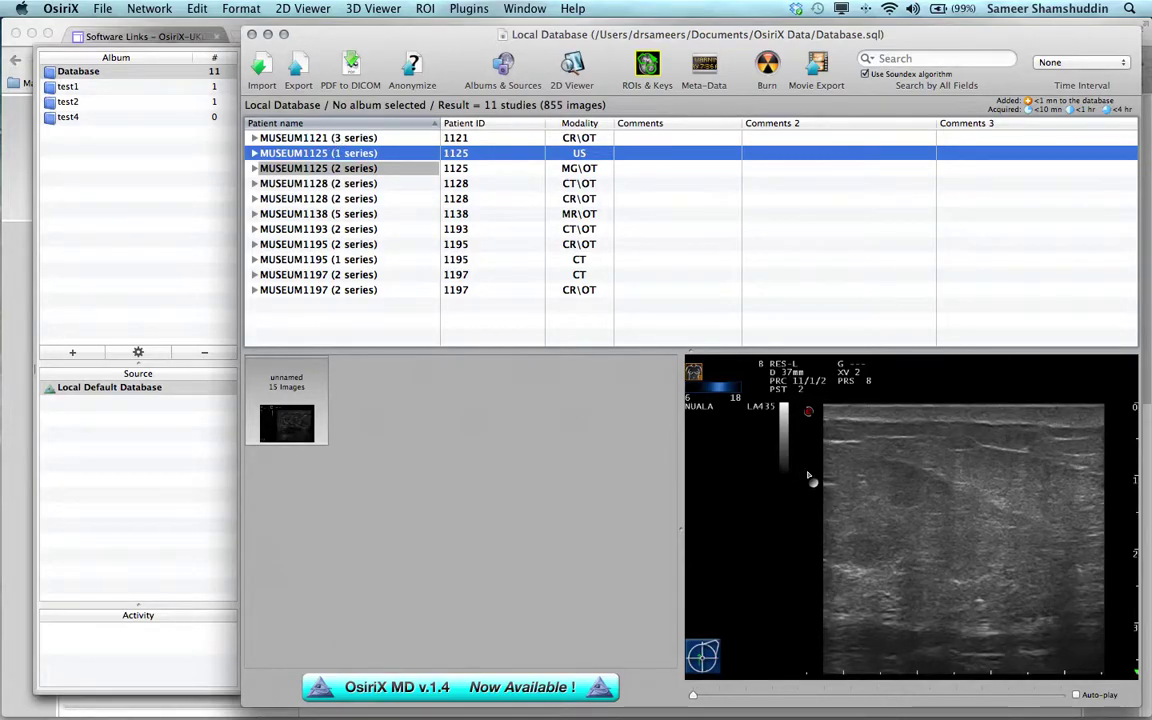
click(334, 199)
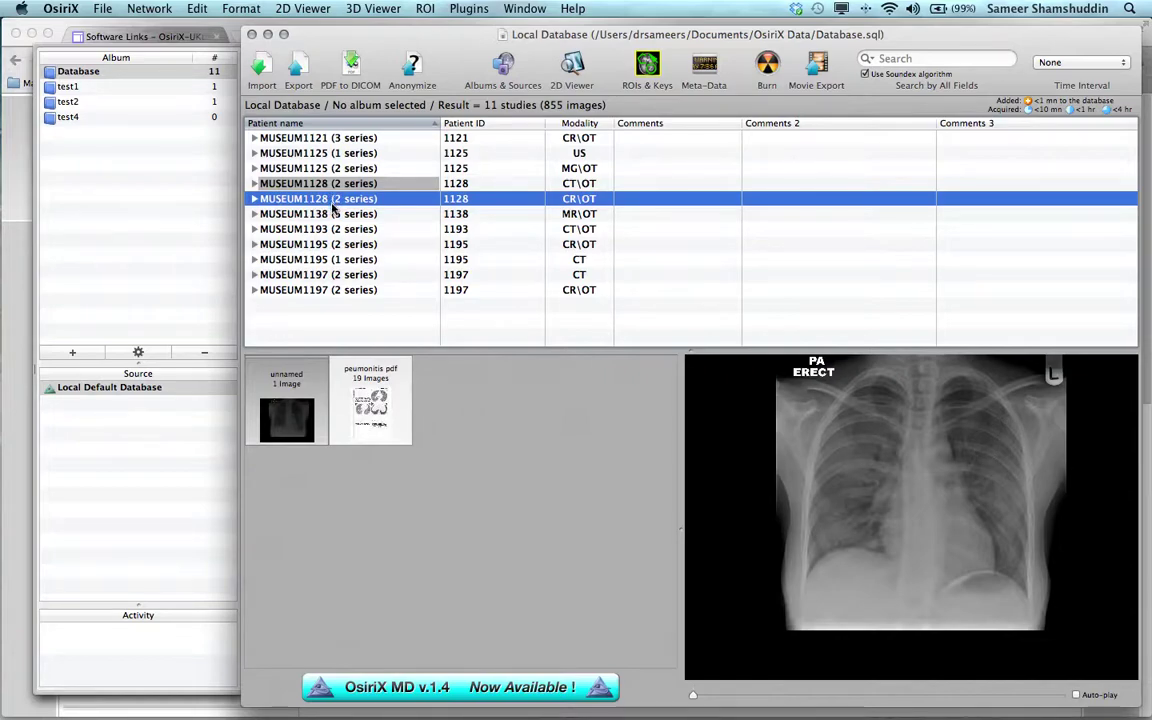
click(334, 214)
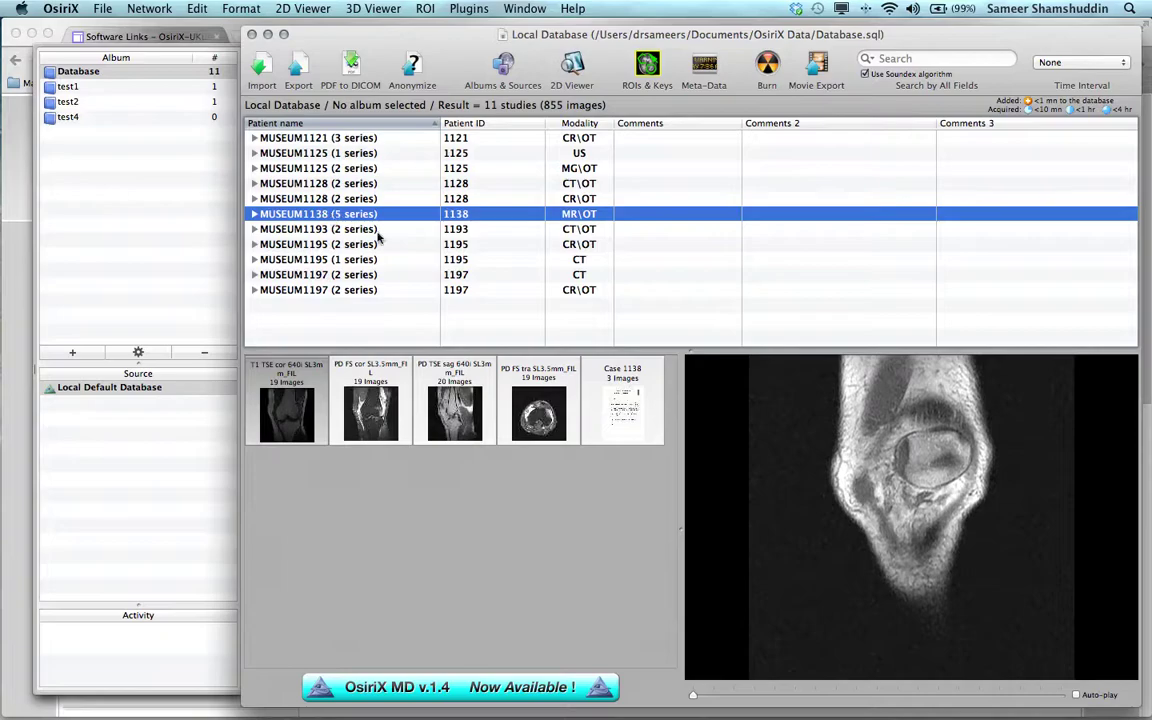
click(710, 425)
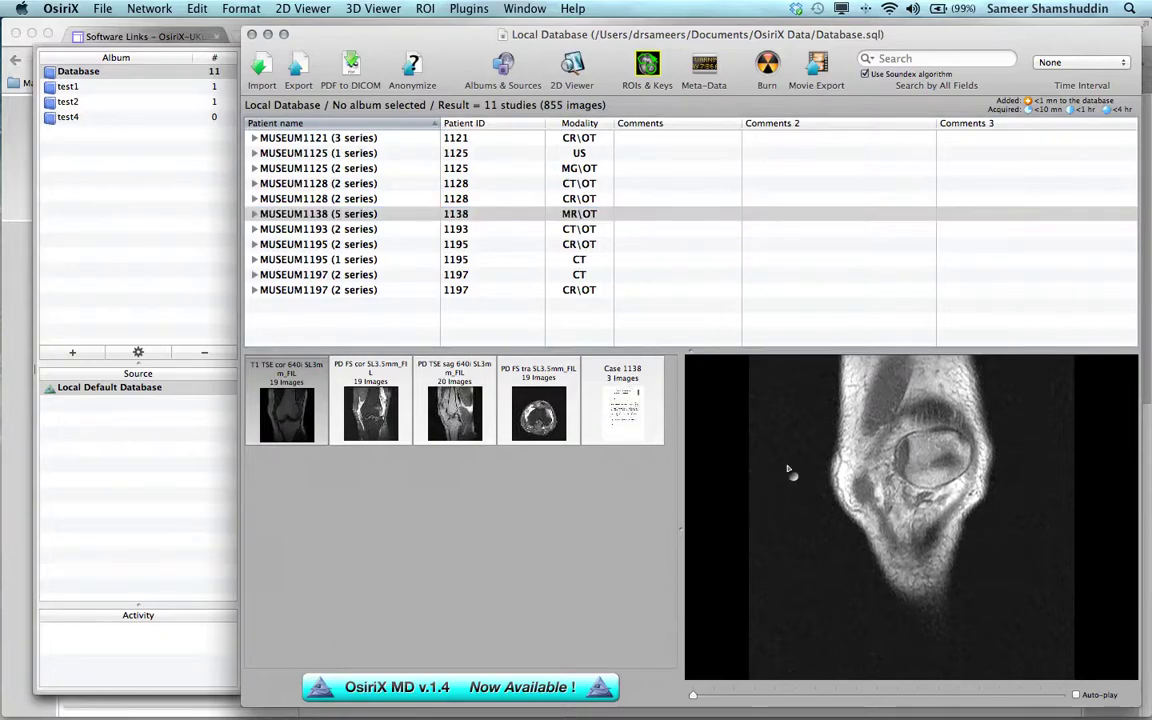
- Play the knee MR slices automatically, stop playback, and scroll through them
click(1076, 697)
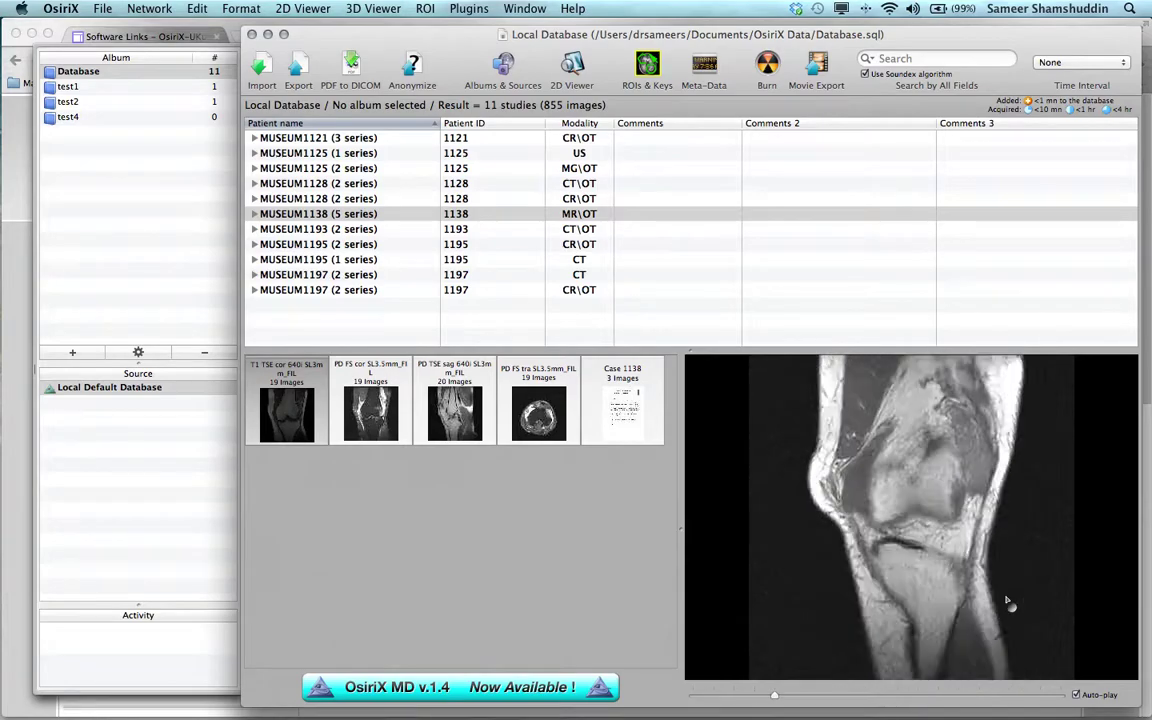
click(1076, 694)
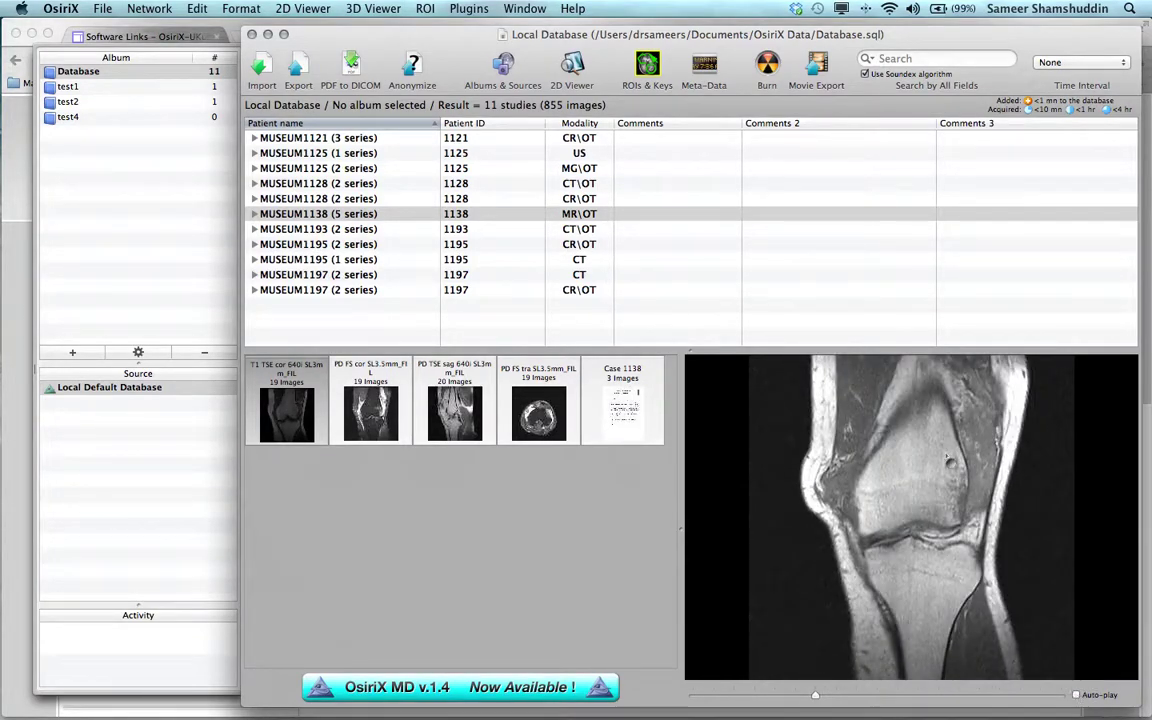
scroll(948, 457, down, 8)
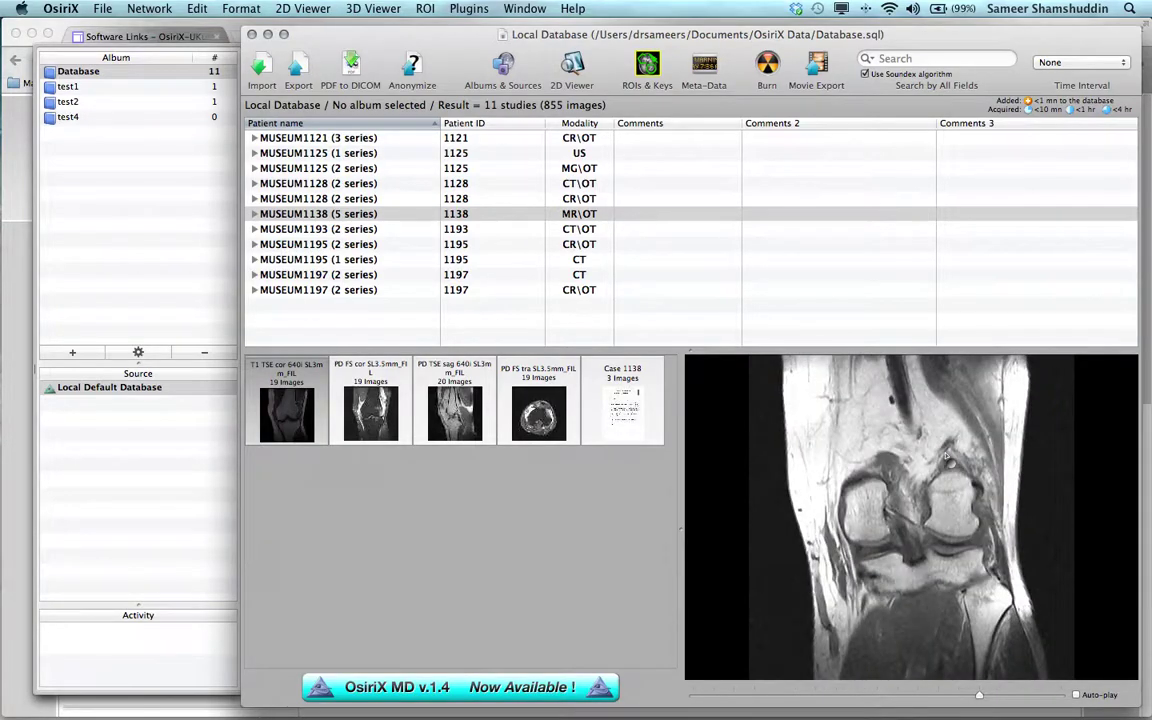
scroll(947, 458, down, 2)
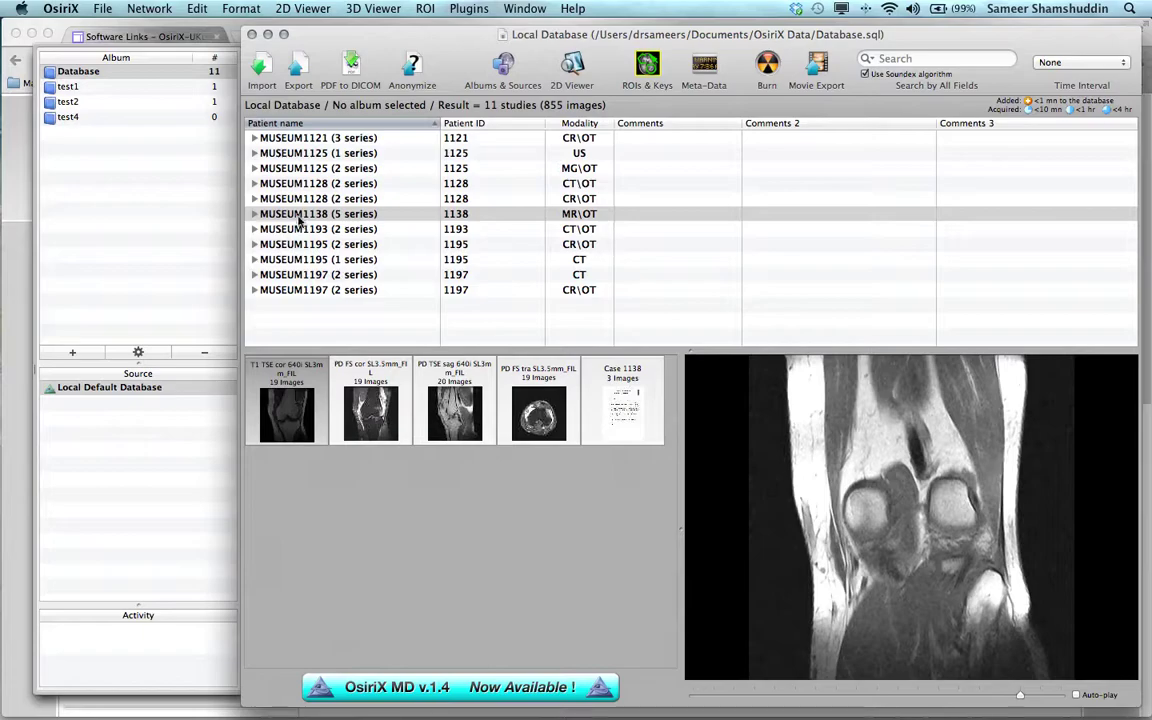
- Preview MUSEUM1138's PD FS cor, PD TSE sag and PD FS tra series, ending on PD FS cor
click(311, 215)
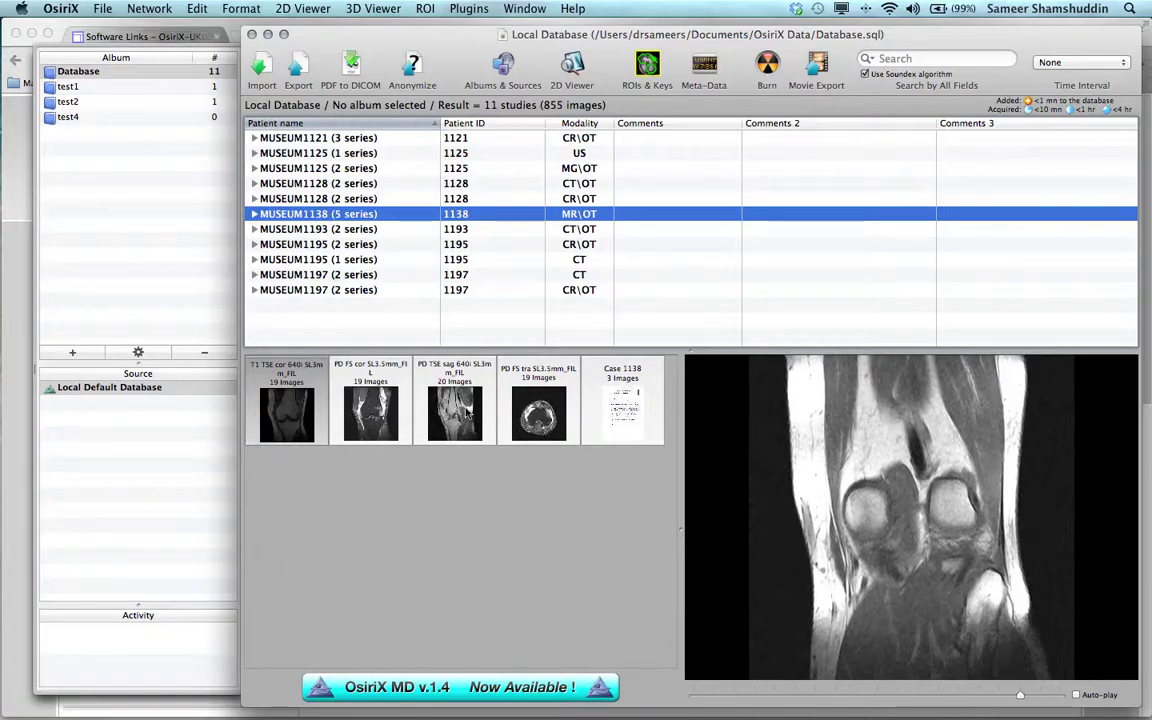
click(372, 412)
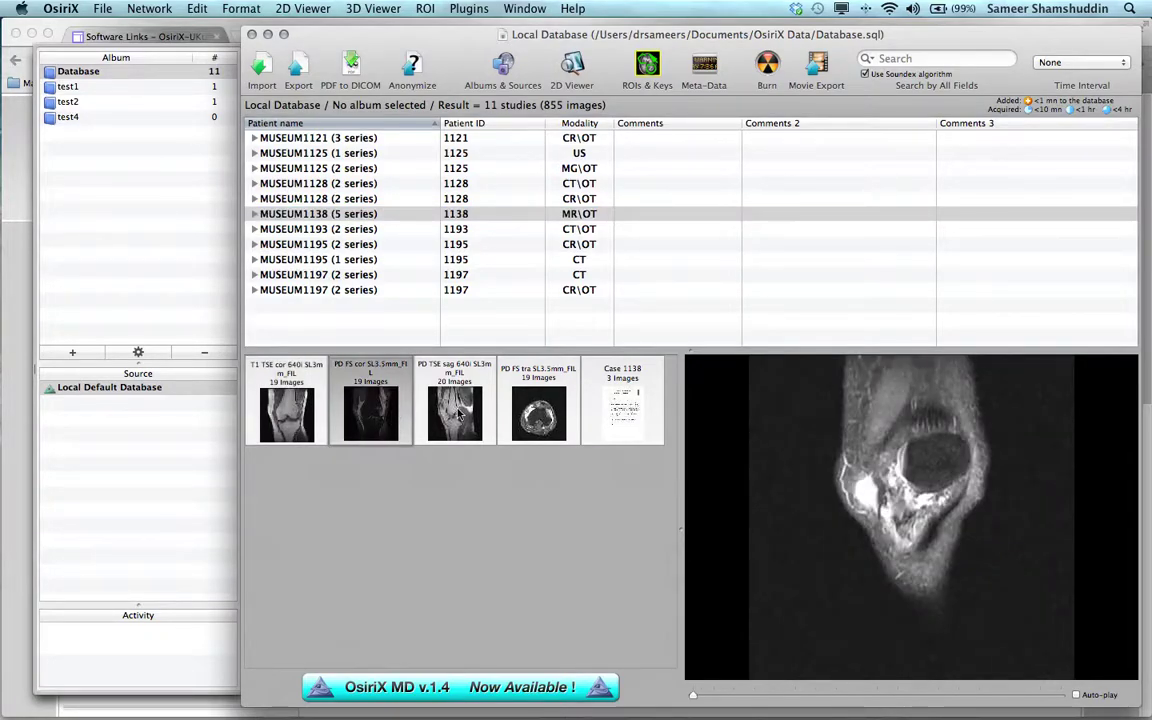
click(458, 412)
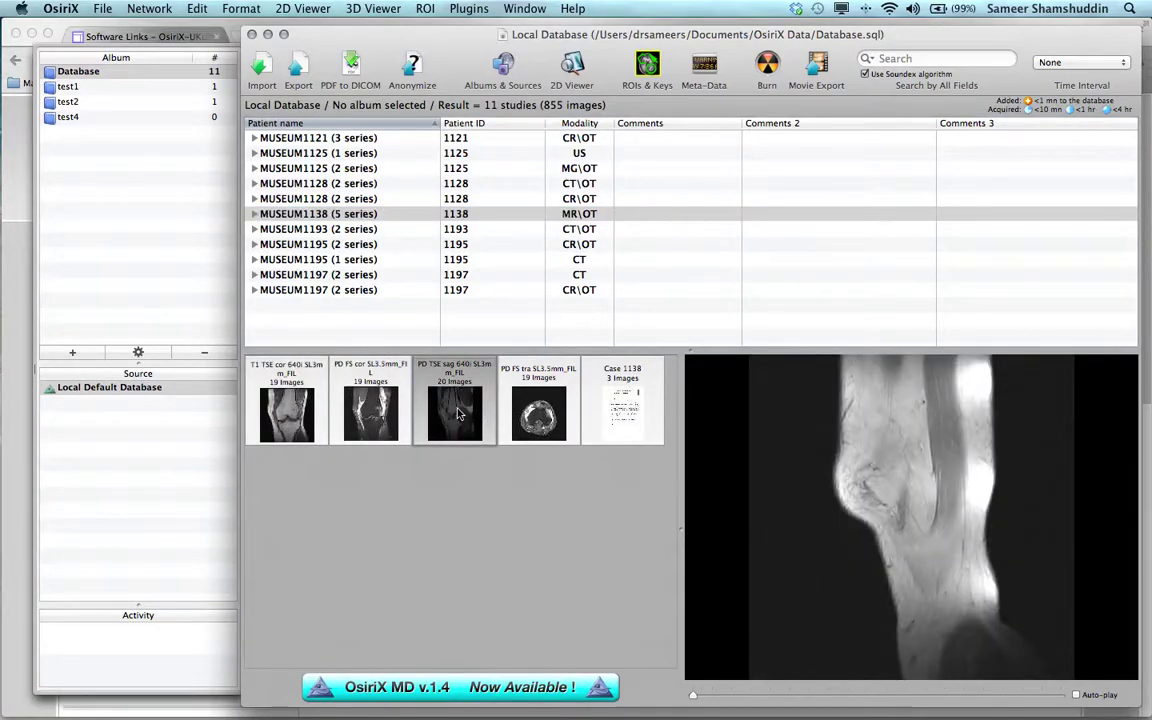
click(538, 412)
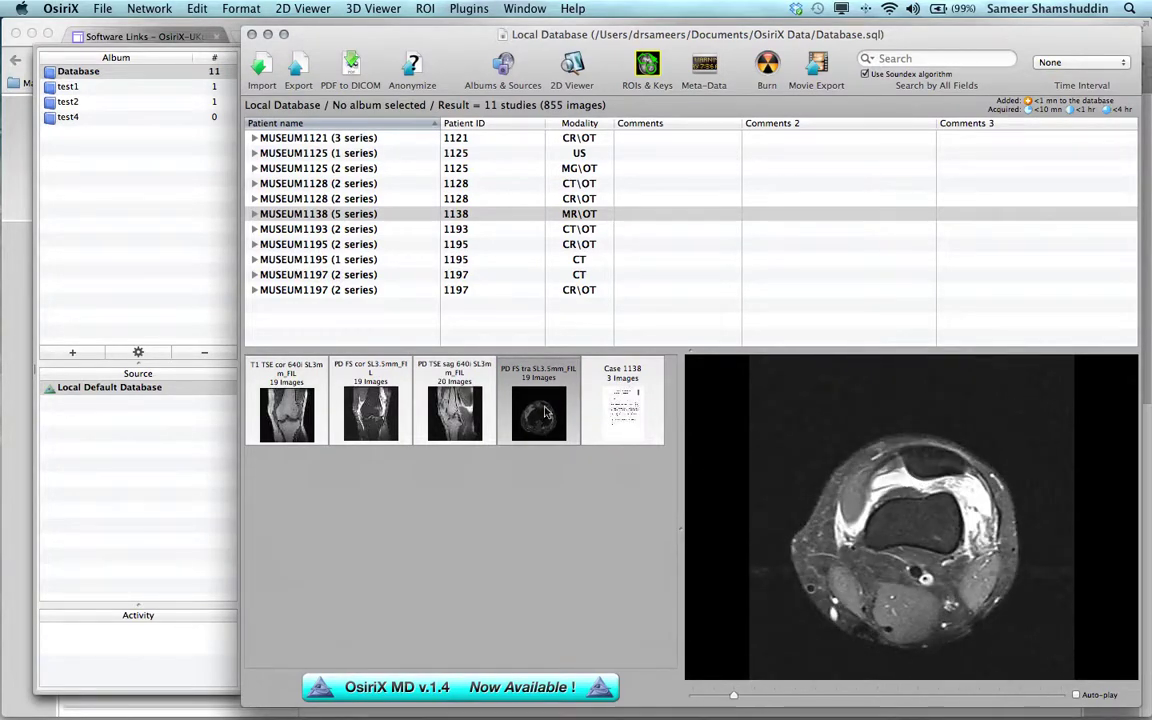
click(378, 418)
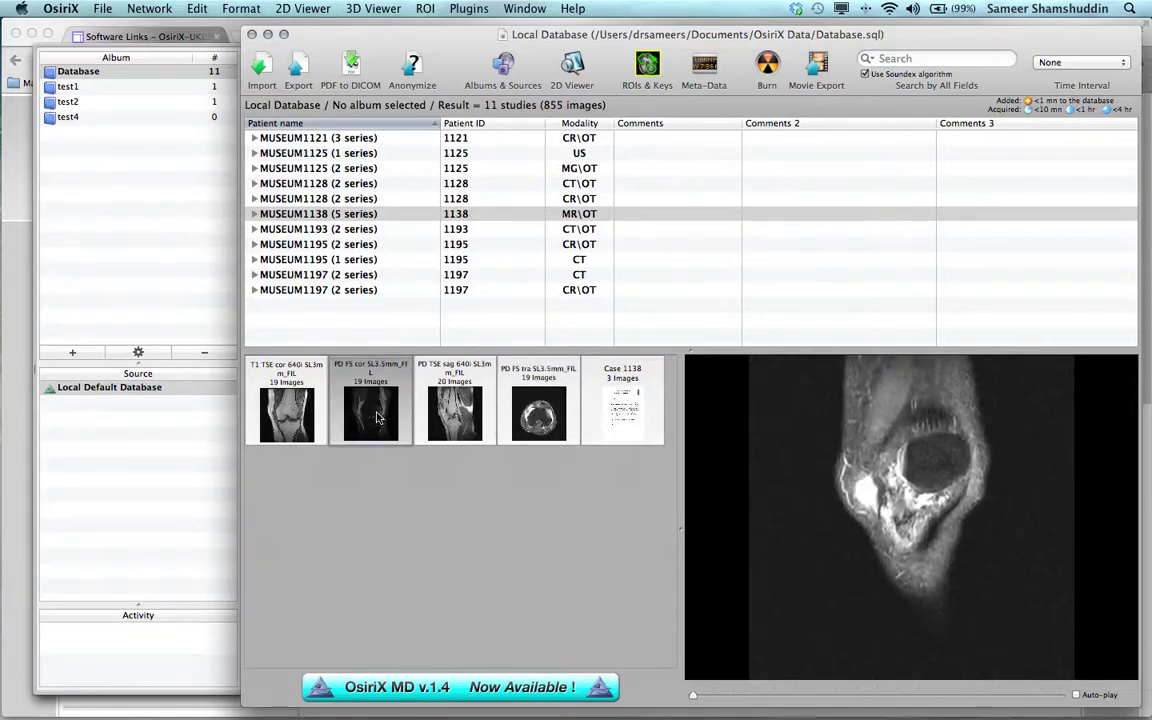
- Open the PD FS cor series in the 2D viewer, agreeing to the non-diagnostic-use notice
double_click(378, 418)
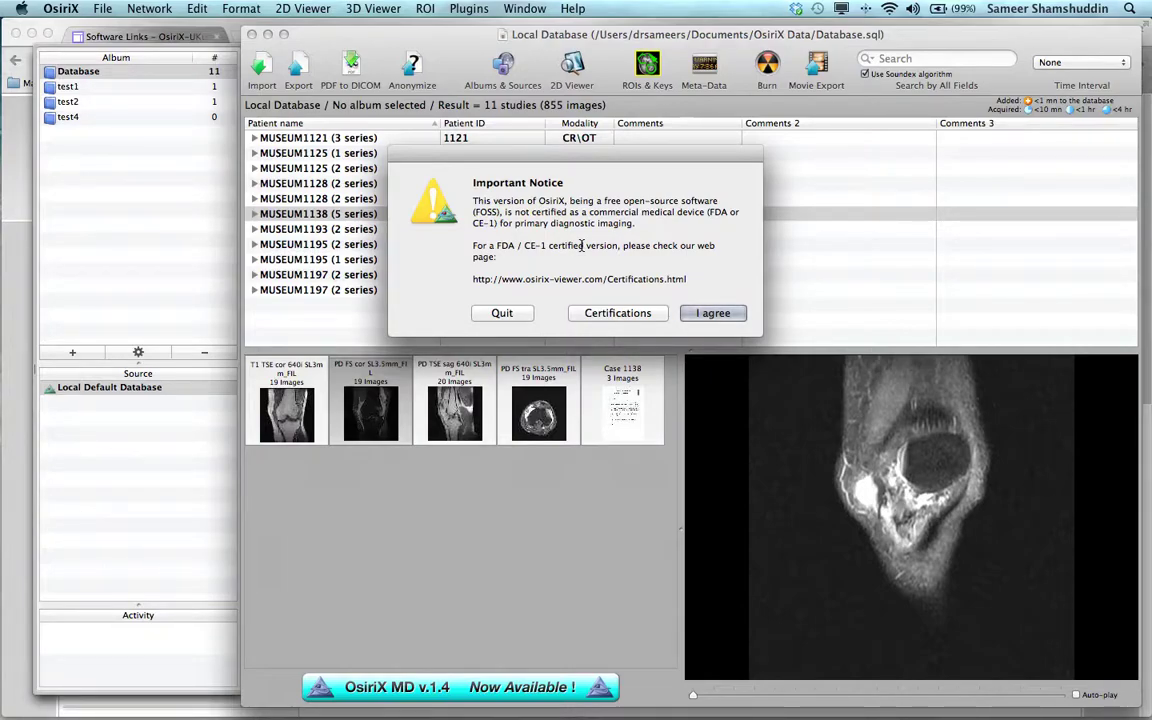
click(701, 314)
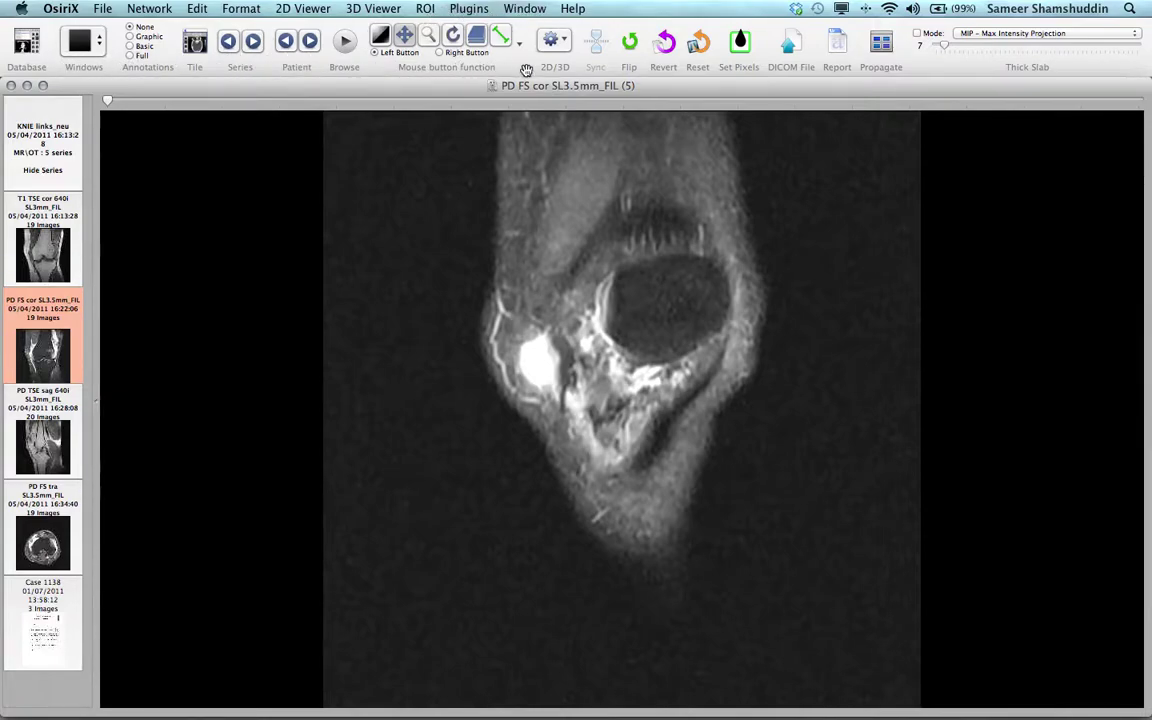
click(242, 10)
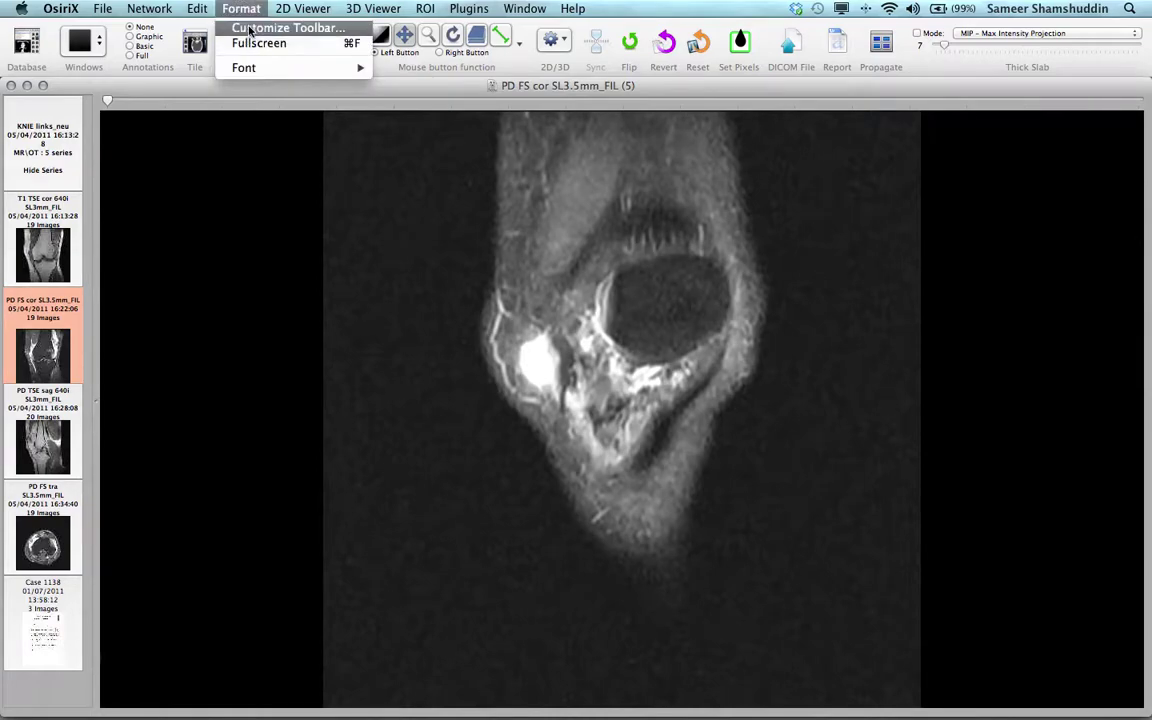
click(249, 30)
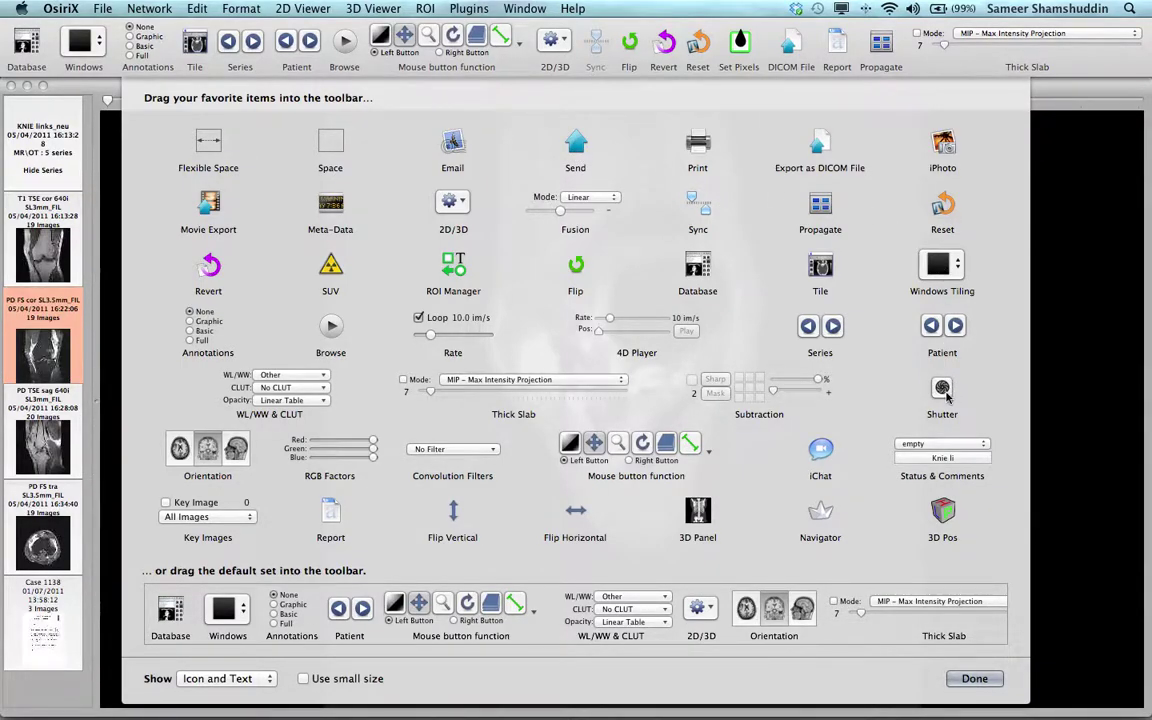
drag(942, 395, 732, 48)
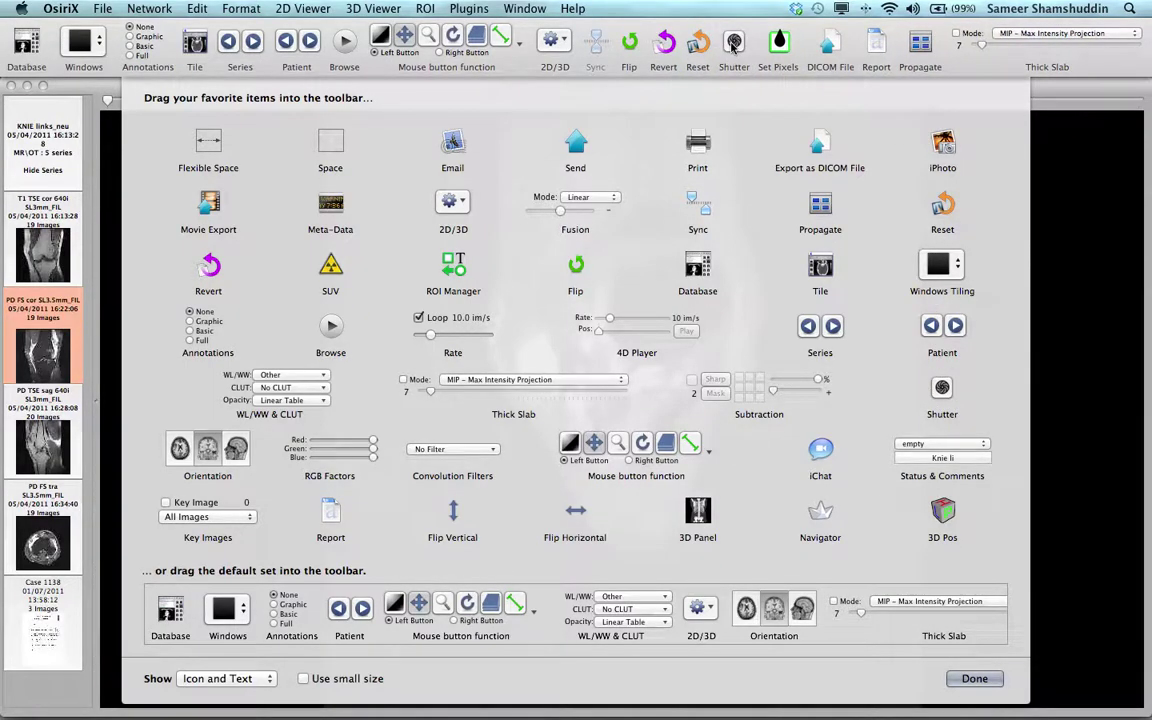
drag(732, 45, 735, 122)
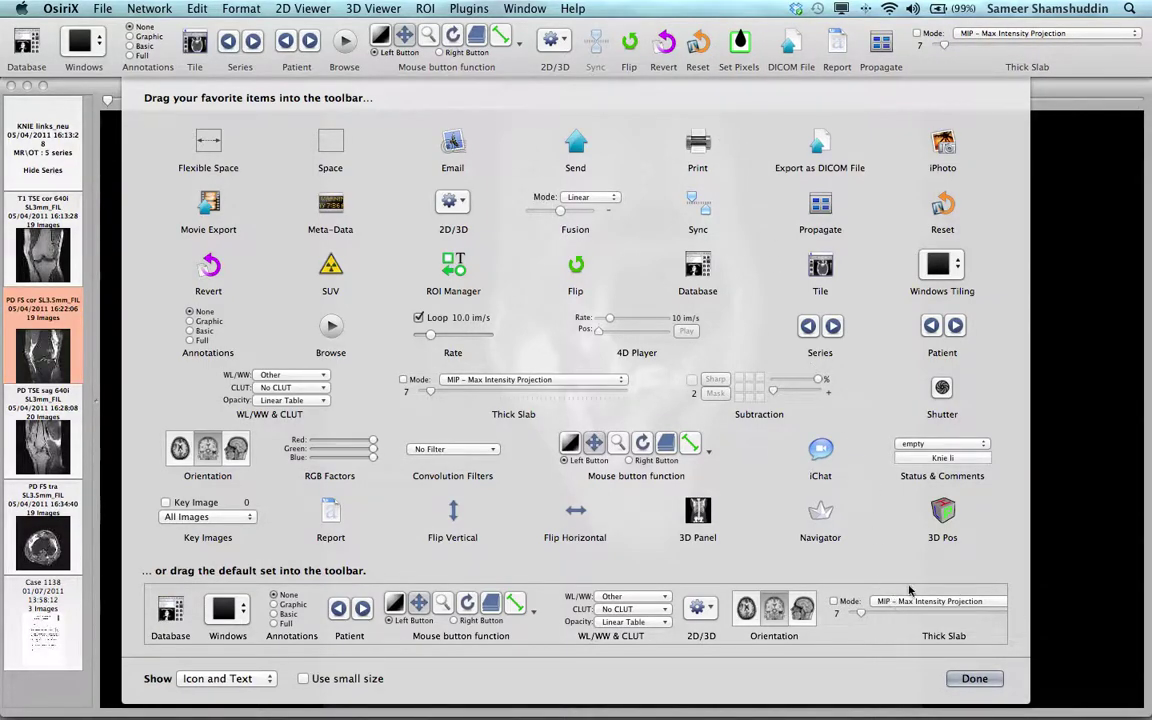
click(970, 680)
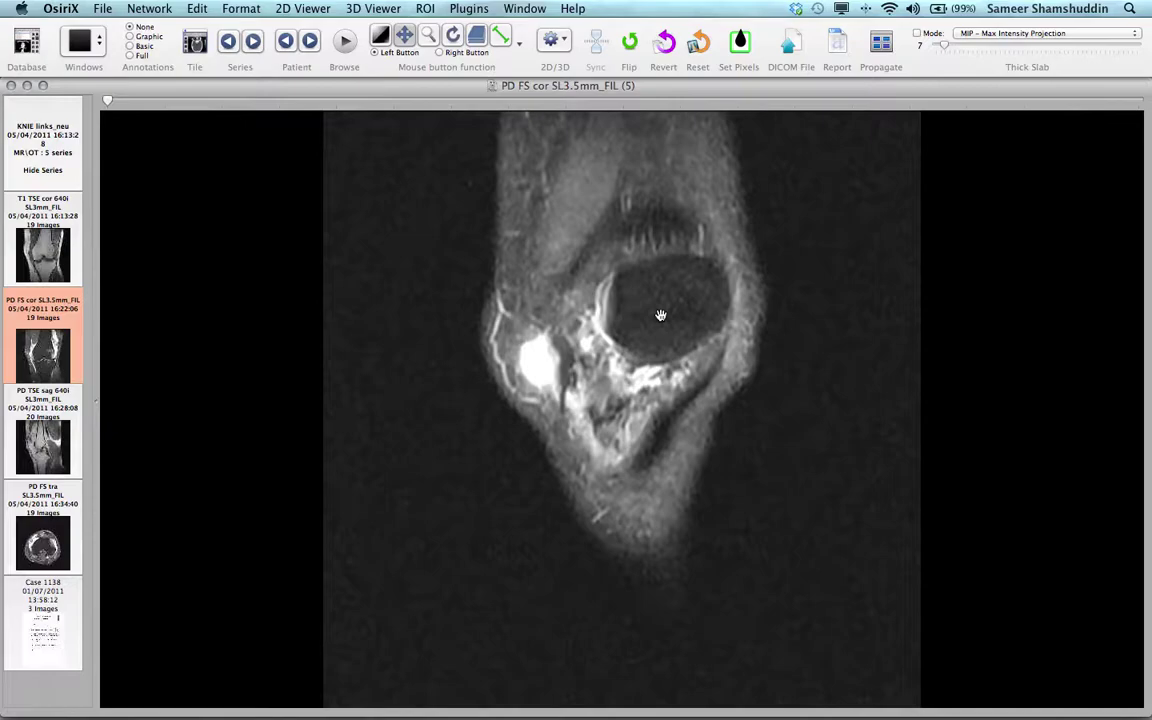
- Scroll through the PD FS cor coronal slices to the last one in the stack
scroll(660, 315, down, 7)
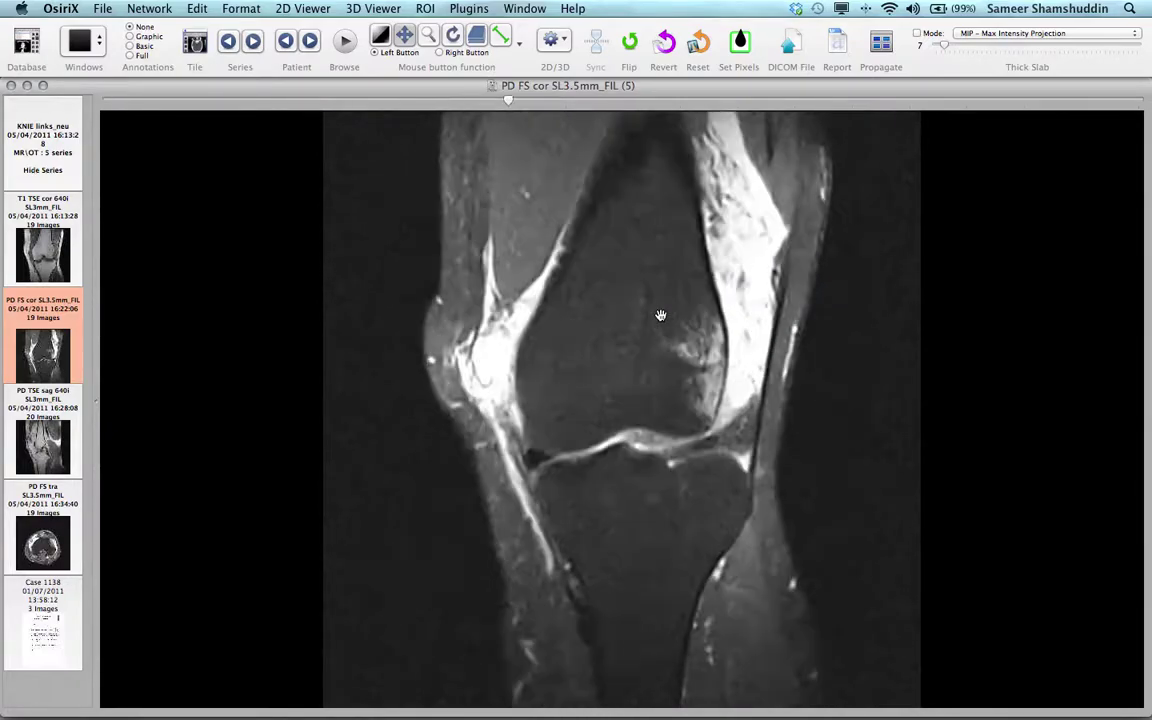
scroll(660, 315, down, 1)
scroll(660, 315, down, 8)
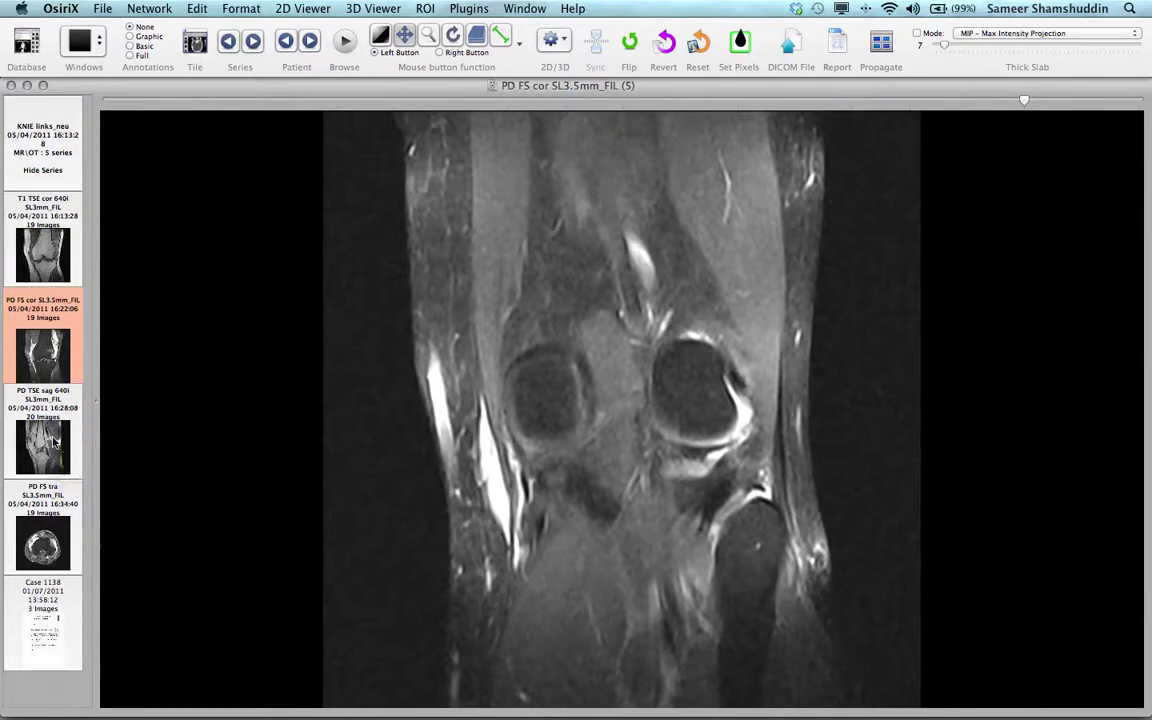
right_click(55, 443)
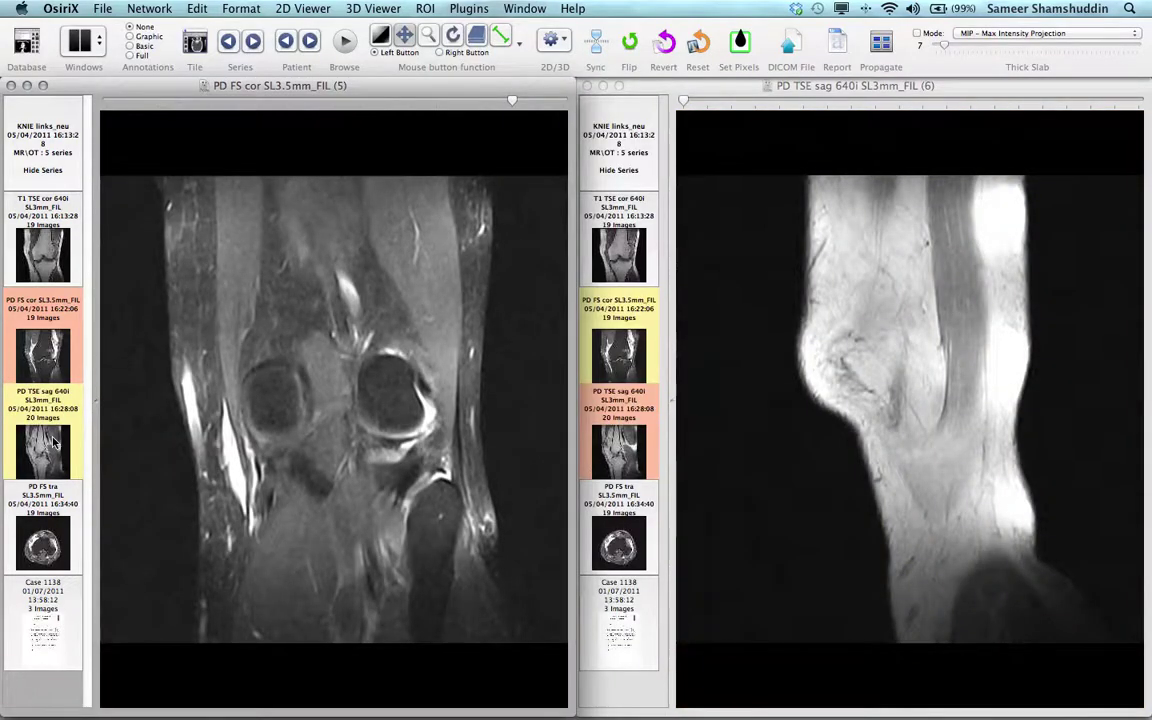
right_click(55, 551)
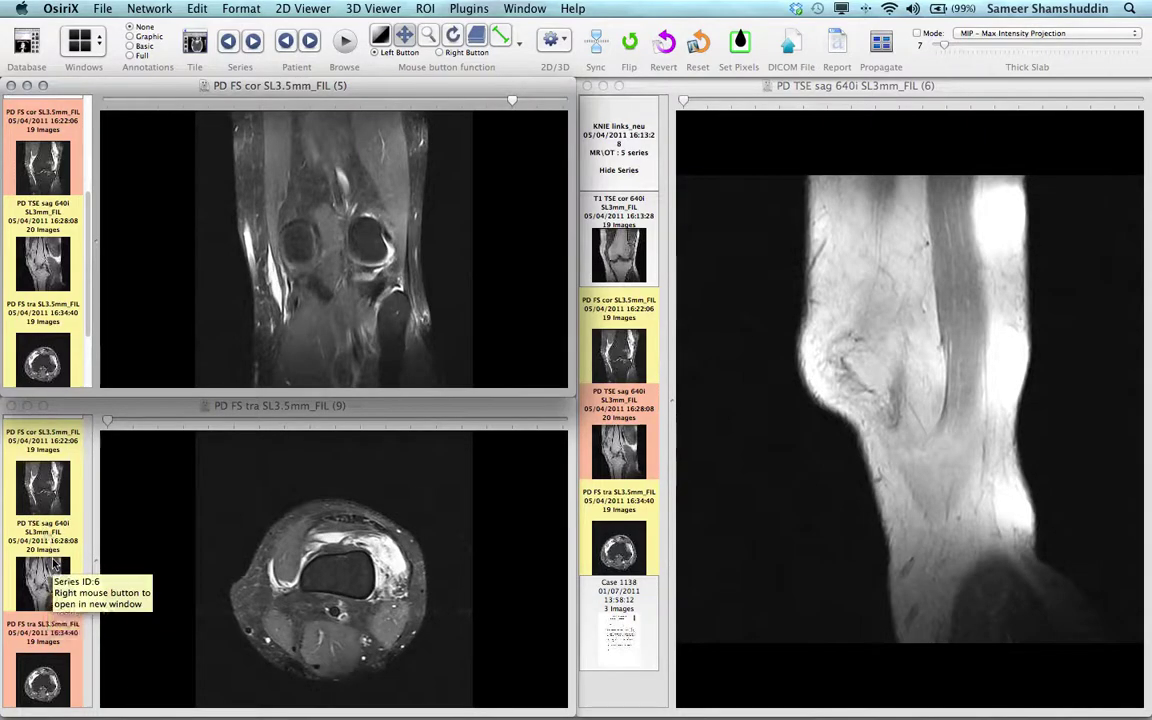
scroll(55, 565, up, 3)
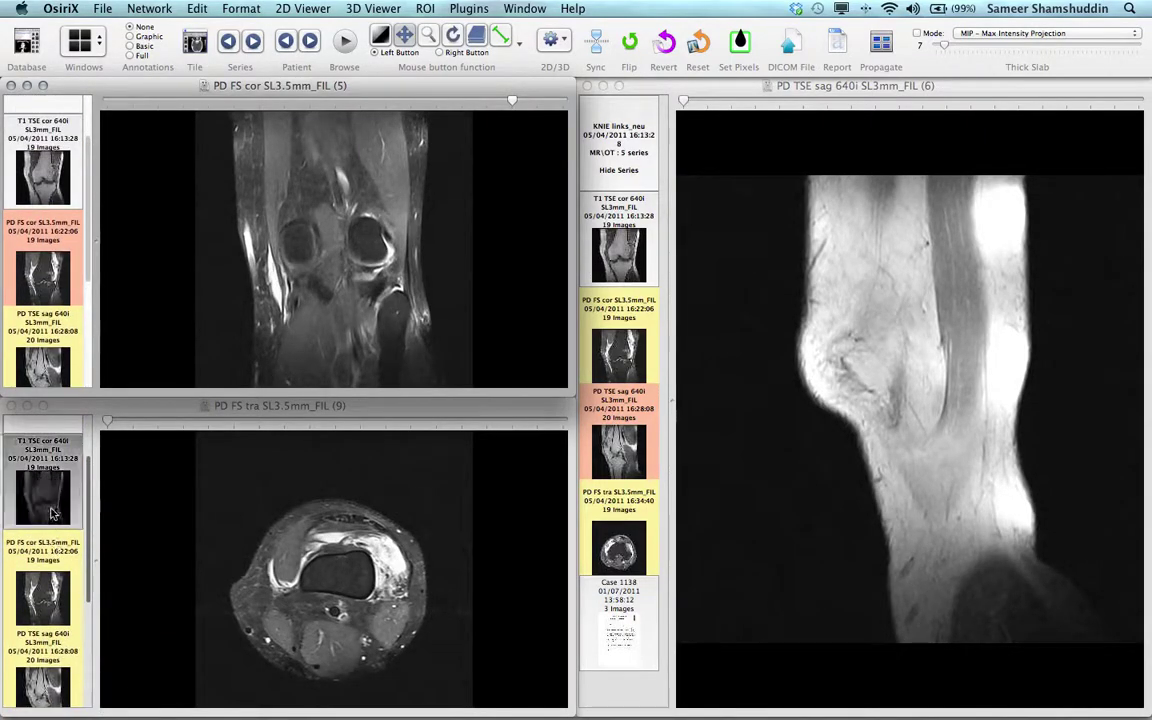
right_click(52, 513)
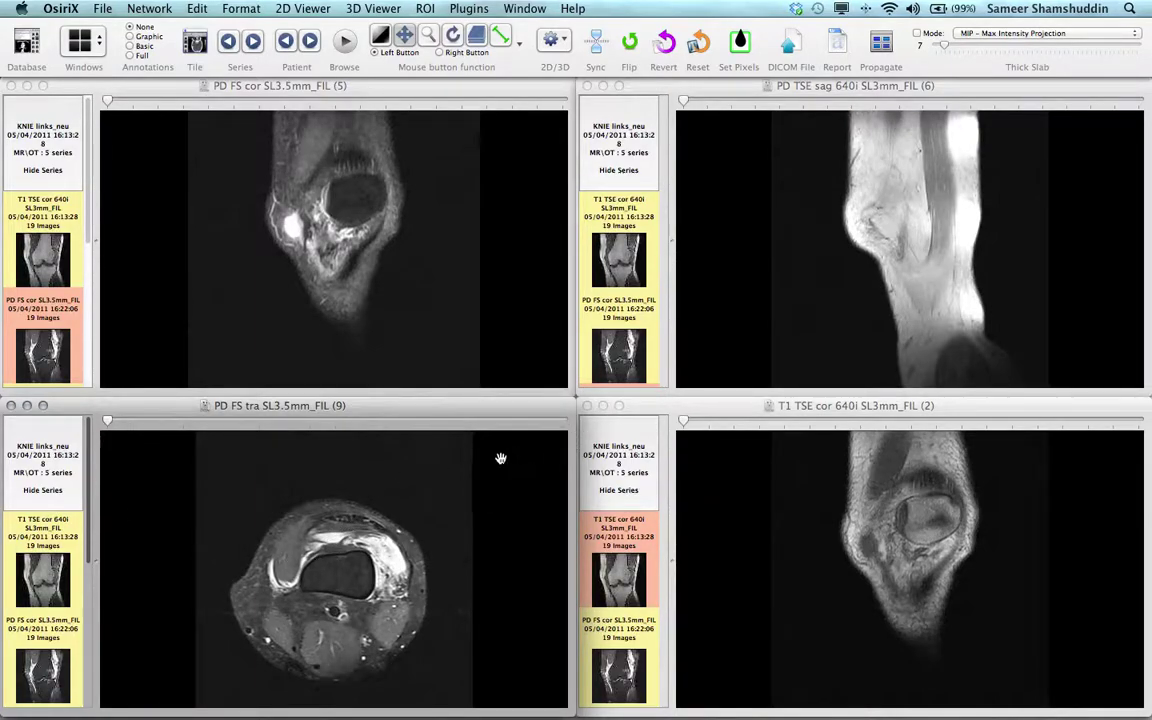
click(587, 405)
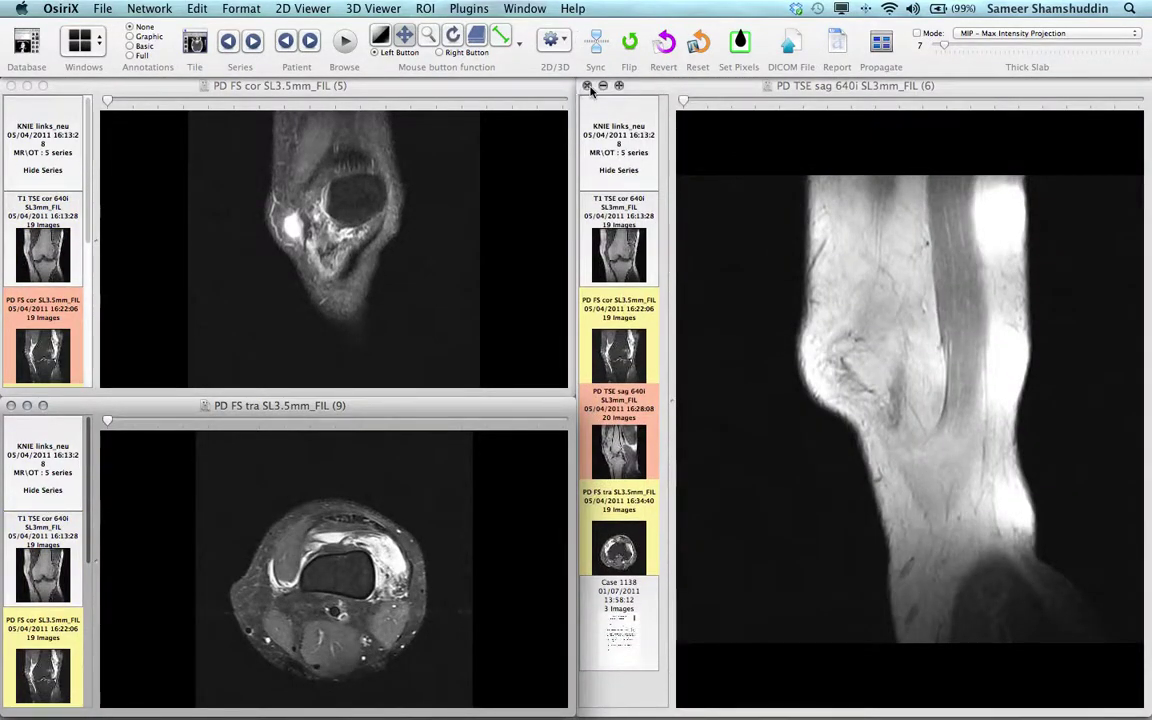
click(587, 86)
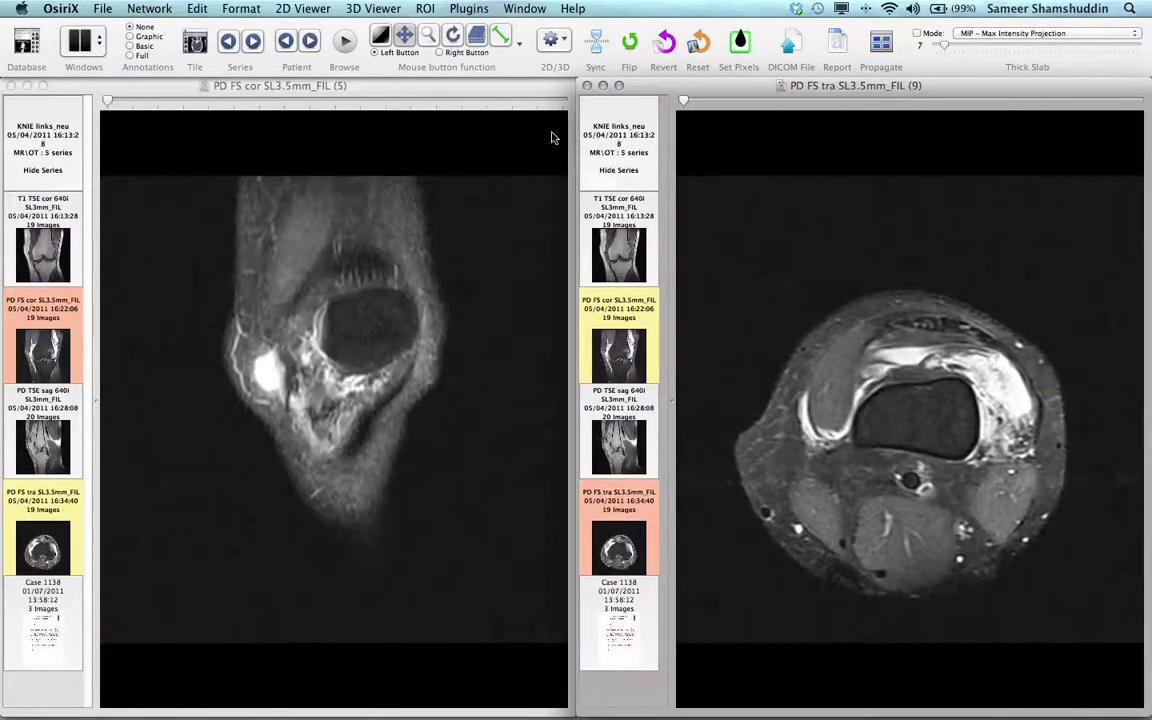
click(587, 86)
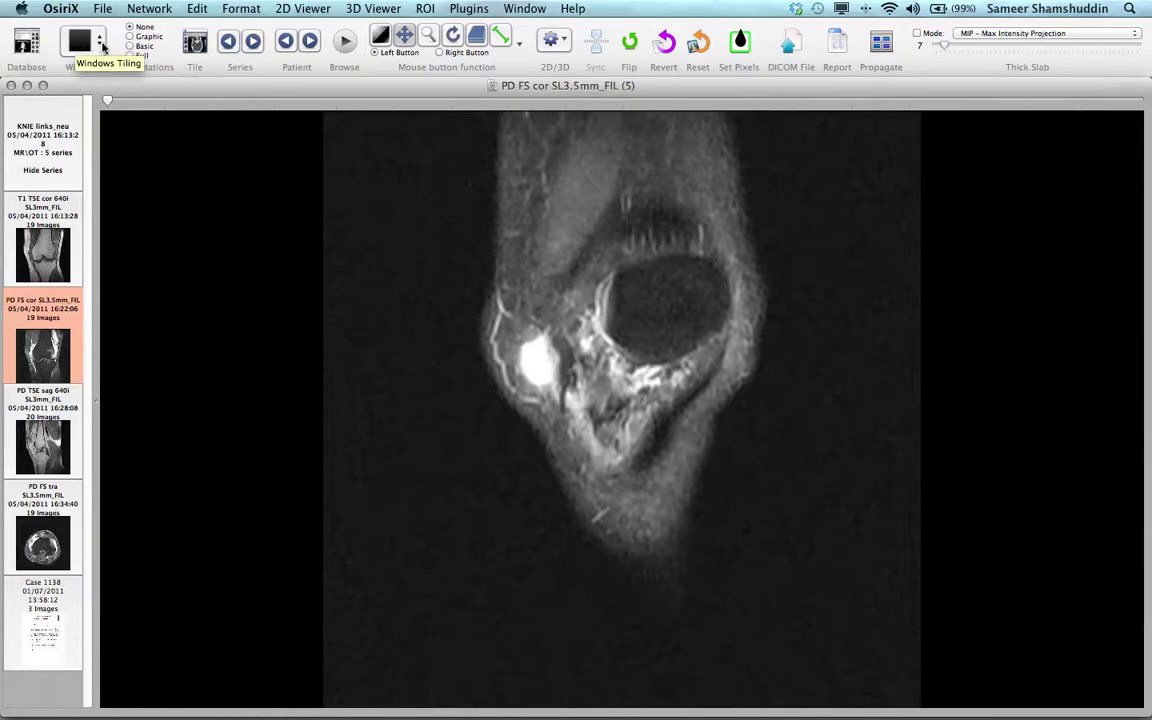
- Tile the viewers 2x2, return to a single window, and display the T1 TSE cor series
click(101, 46)
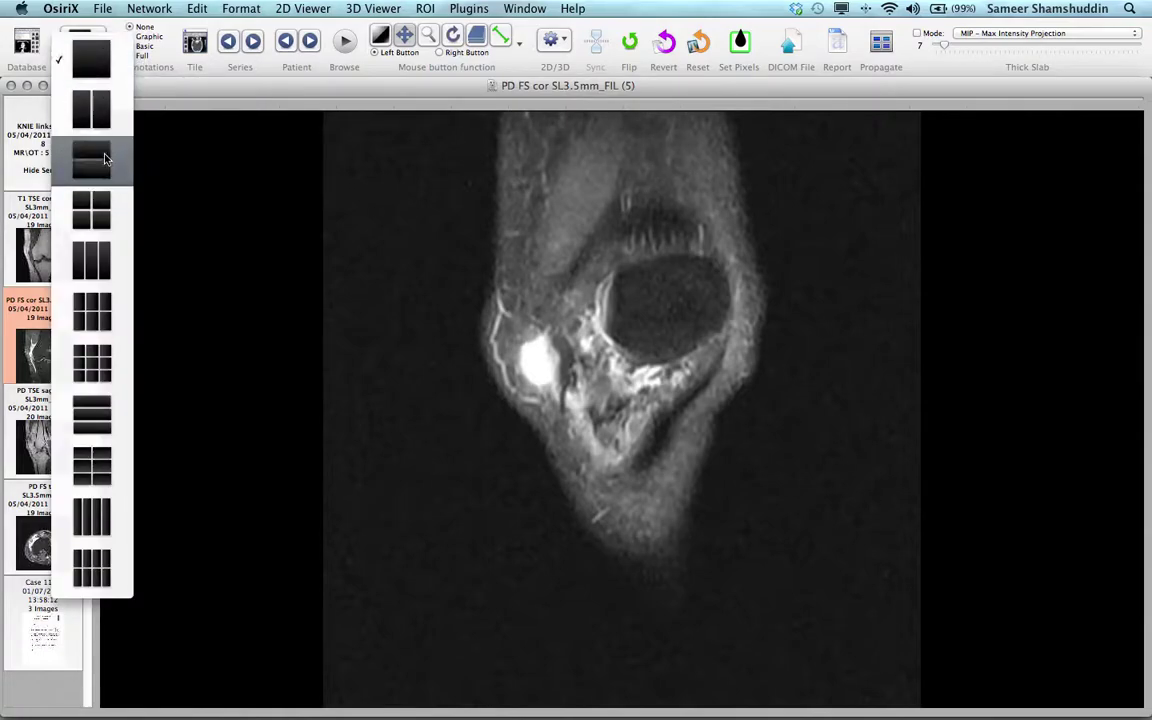
click(105, 203)
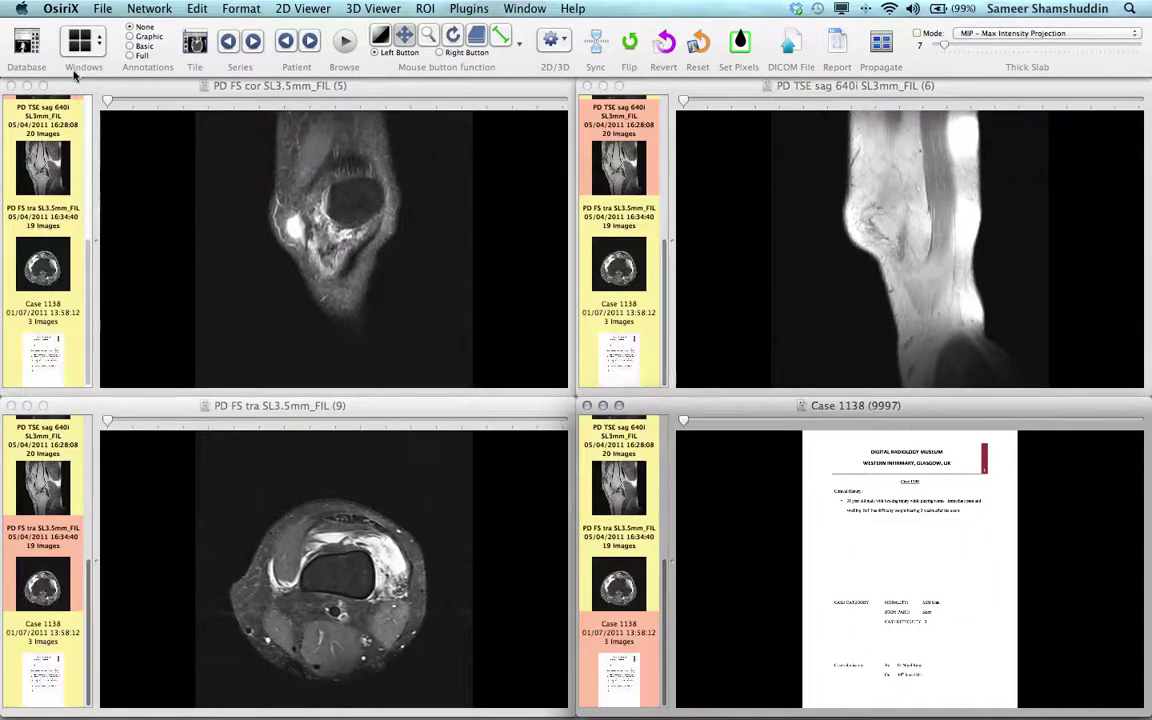
click(101, 48)
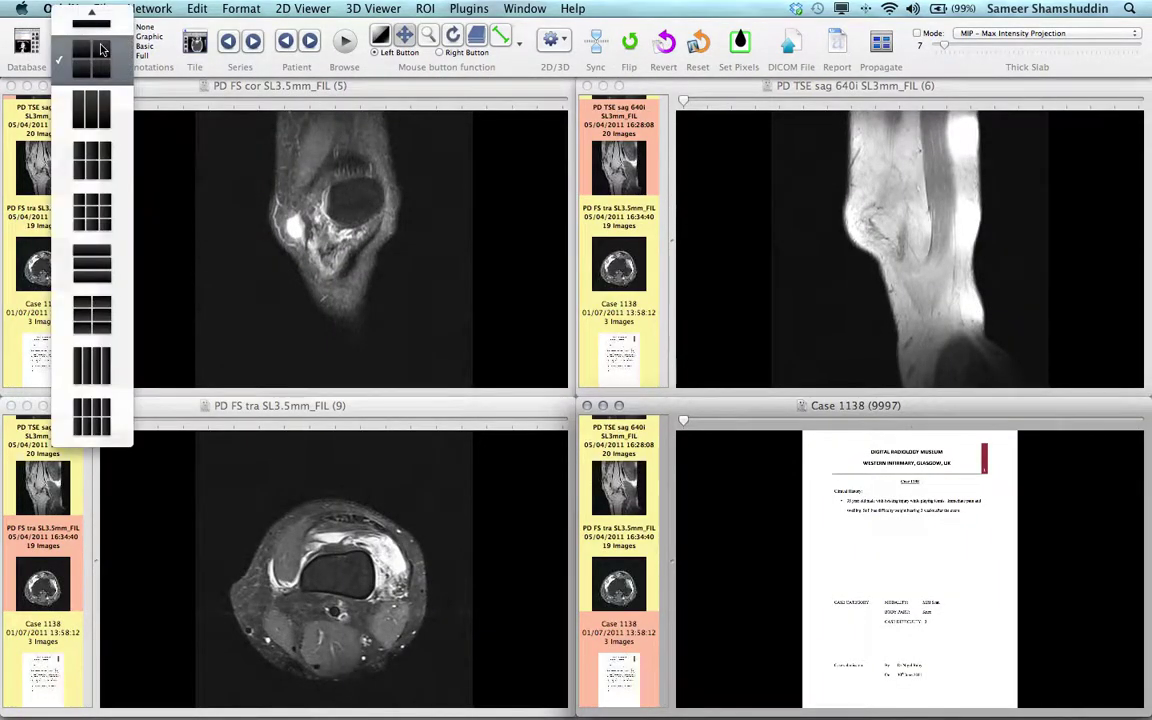
scroll(101, 48, up, 3)
click(101, 48)
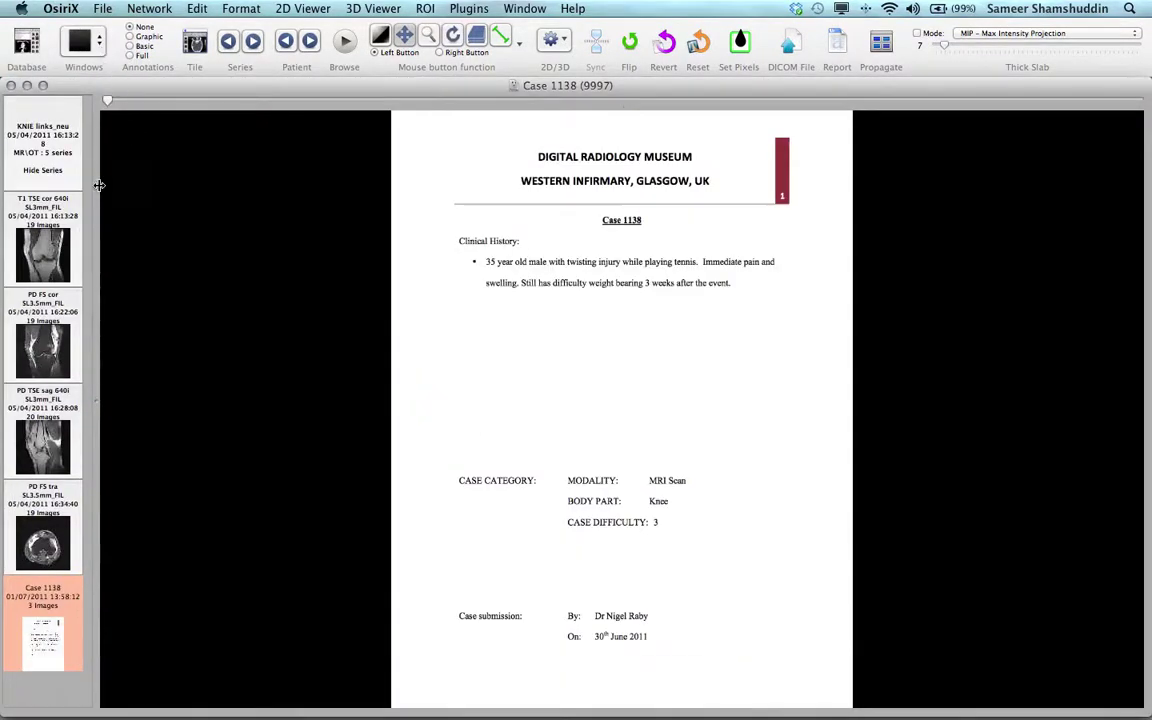
click(52, 247)
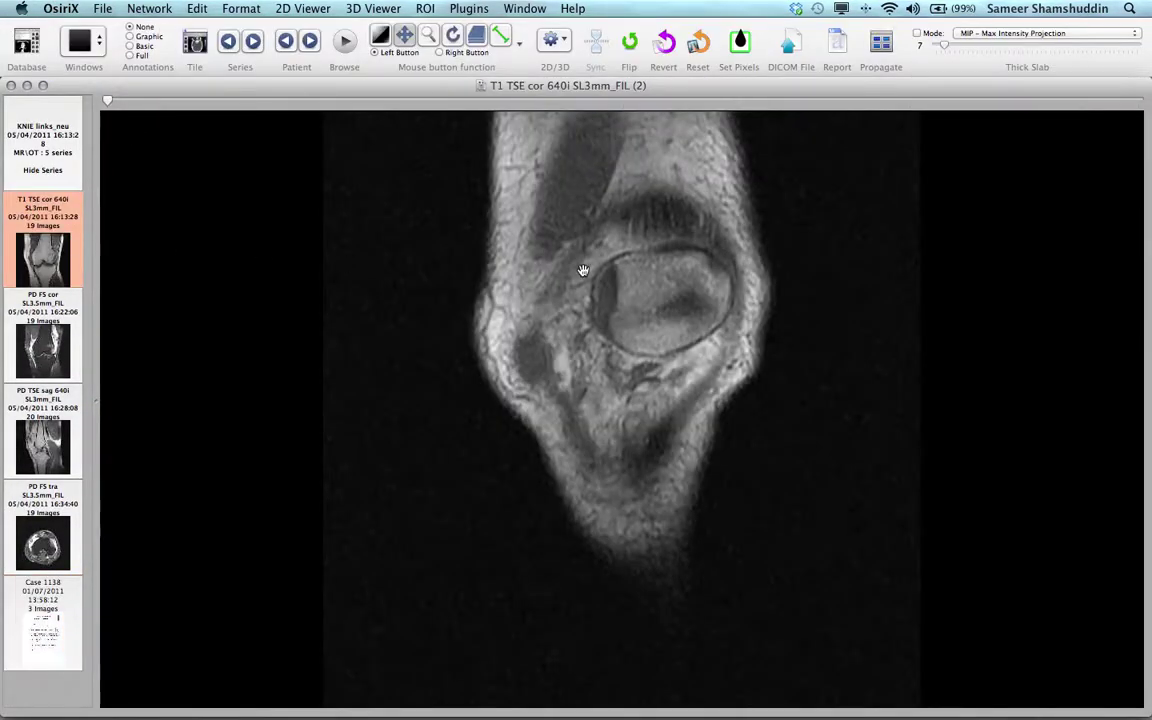
- Set image annotations to Basic then Full, and advance to the PD FS cor series
click(145, 46)
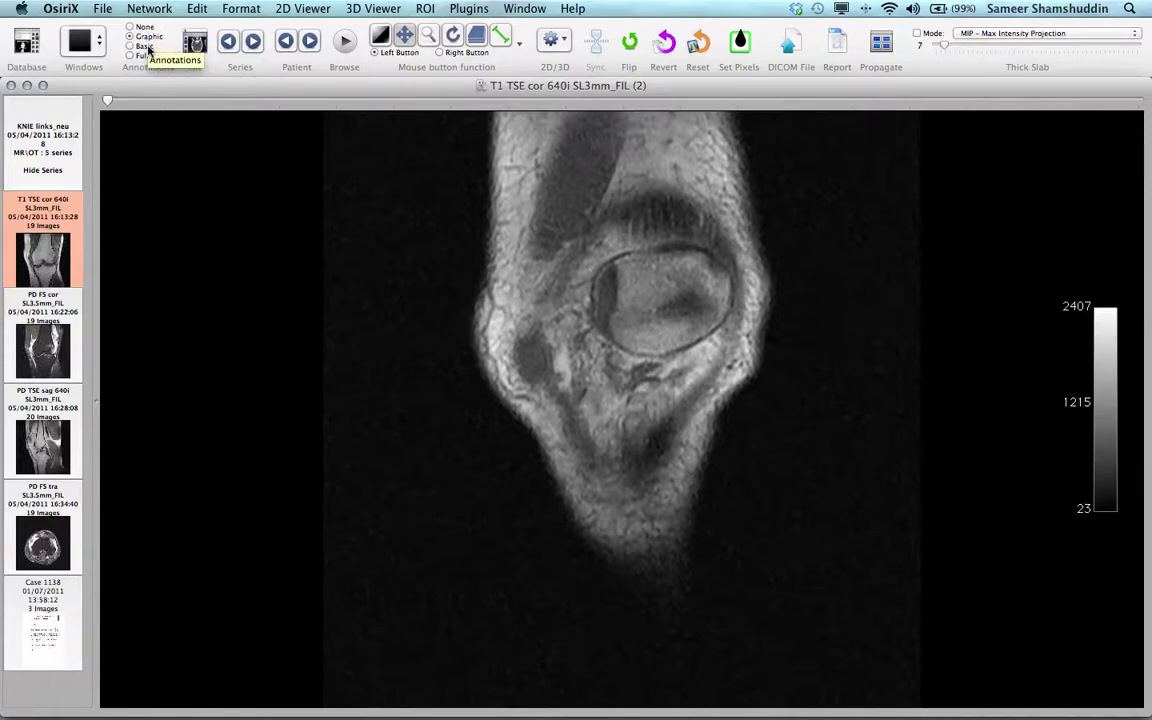
click(144, 55)
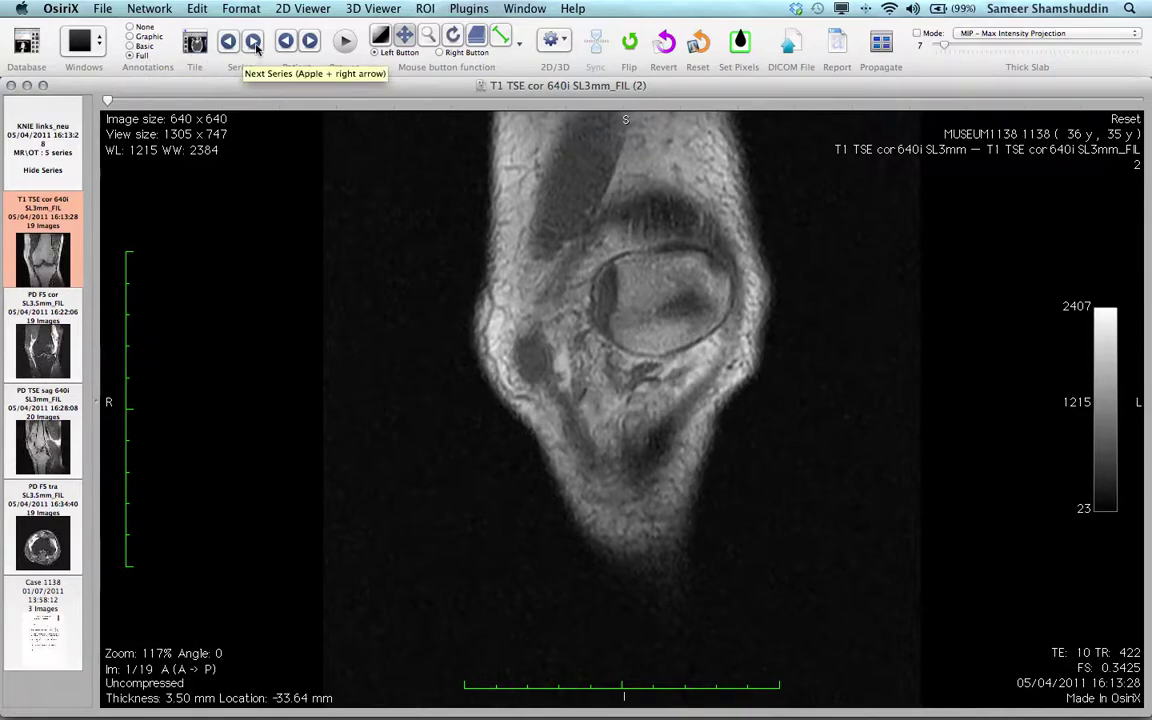
click(253, 41)
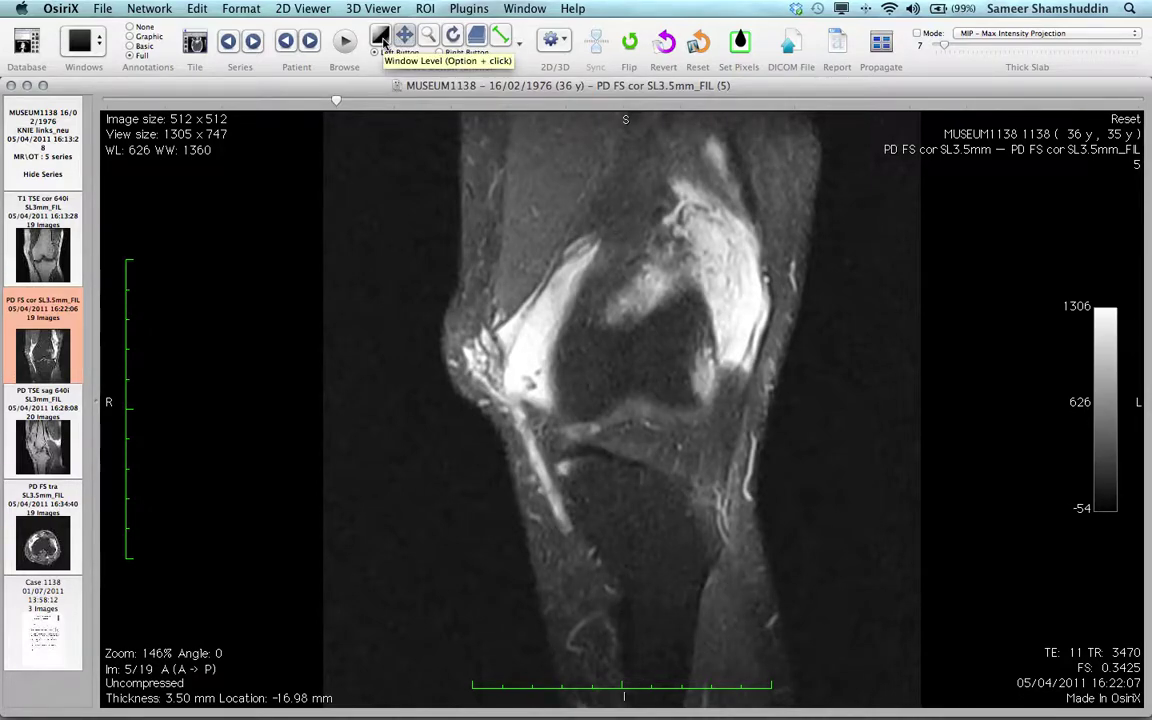
- Adjust the knee image's contrast, magnify it, and pan the magnified view sideways
click(381, 38)
drag(527, 356, 477, 304)
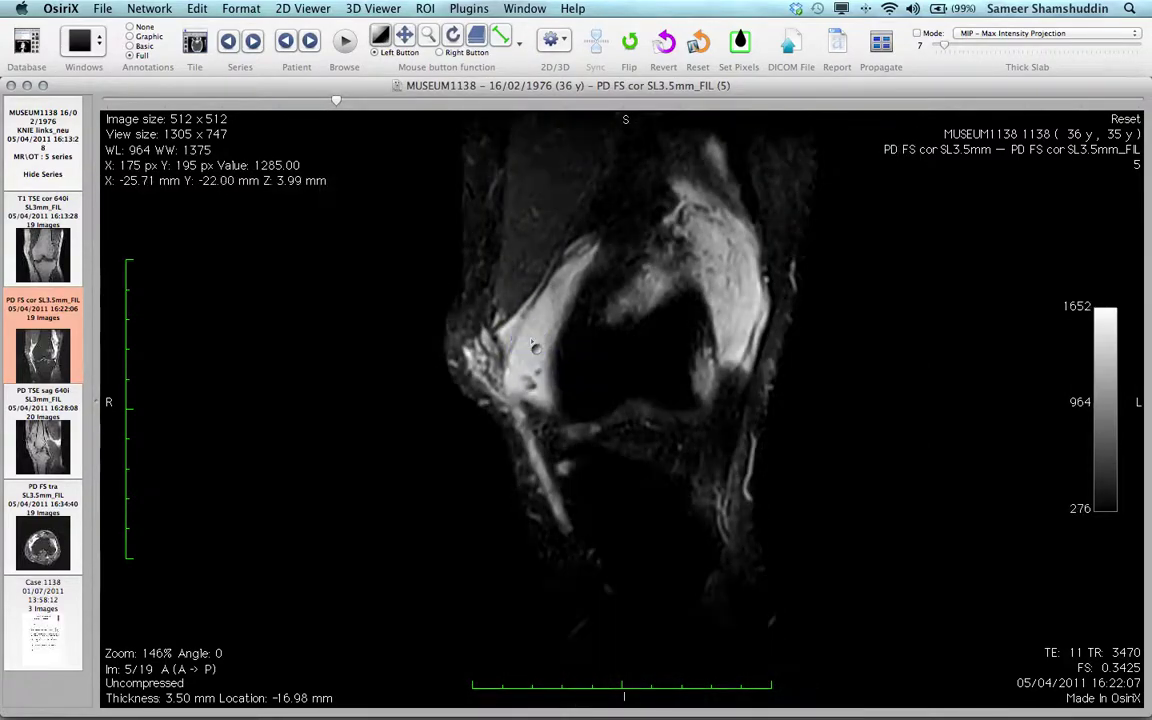
click(428, 37)
drag(445, 255, 432, 334)
click(404, 37)
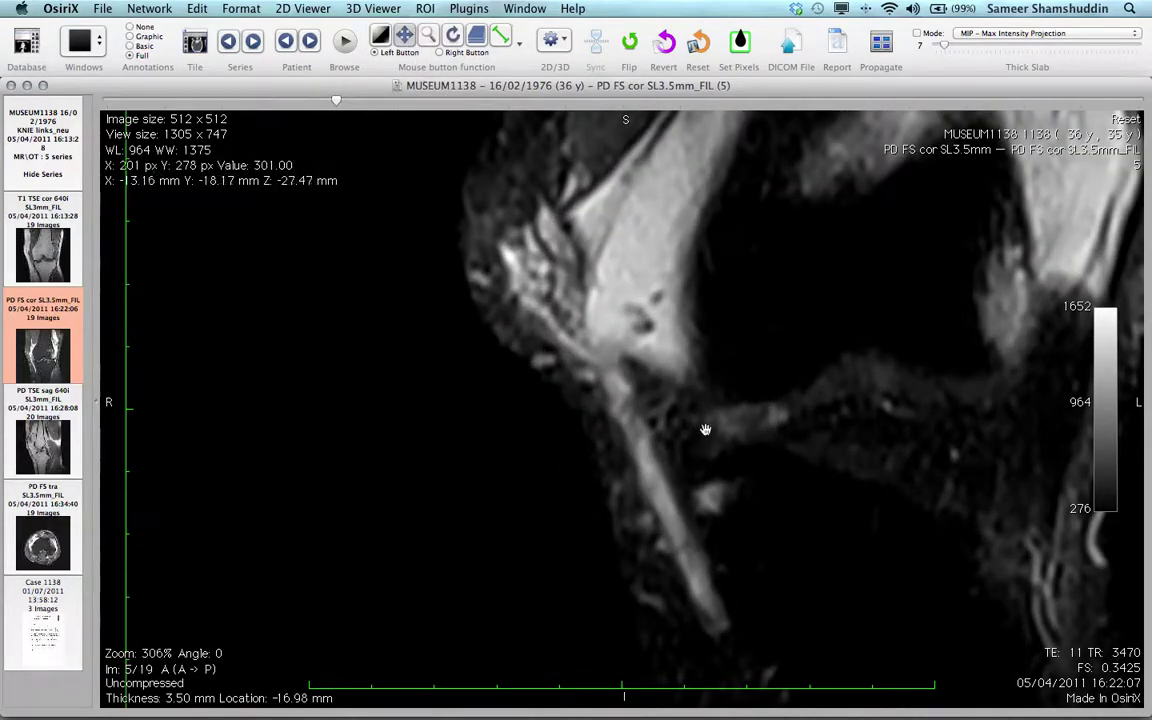
drag(705, 430, 566, 386)
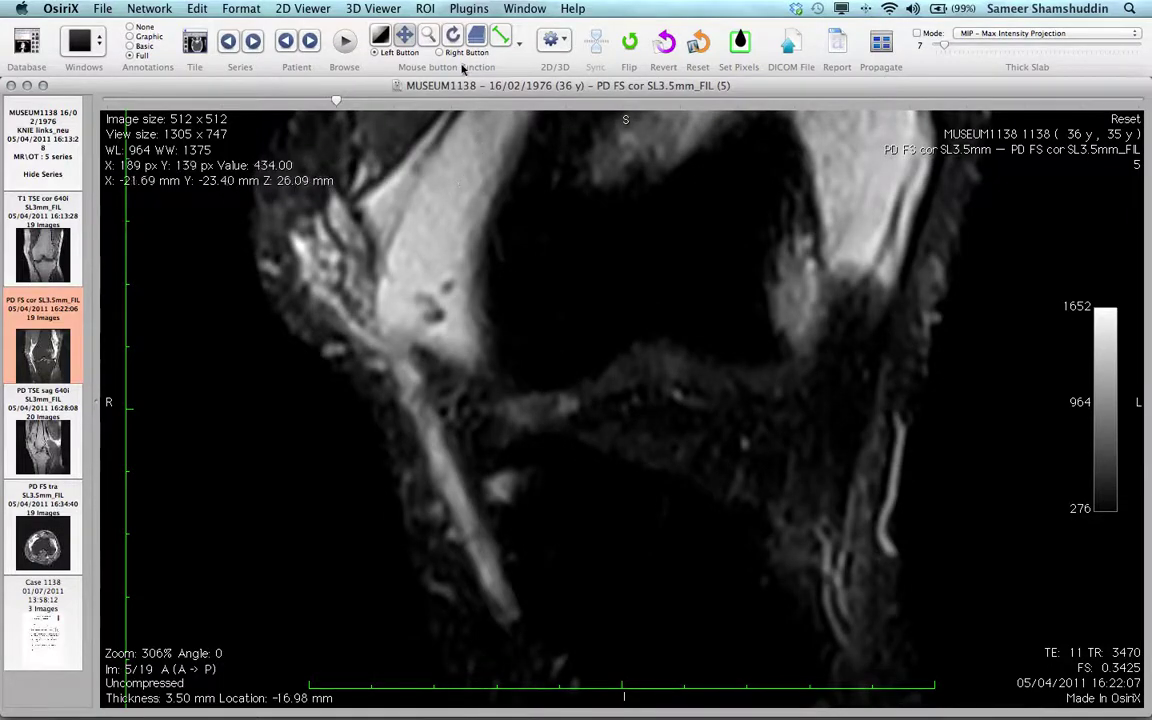
- Move to slice 12 of 19 and reset the view to window level 548, width 1220
scroll(589, 370, down, 6)
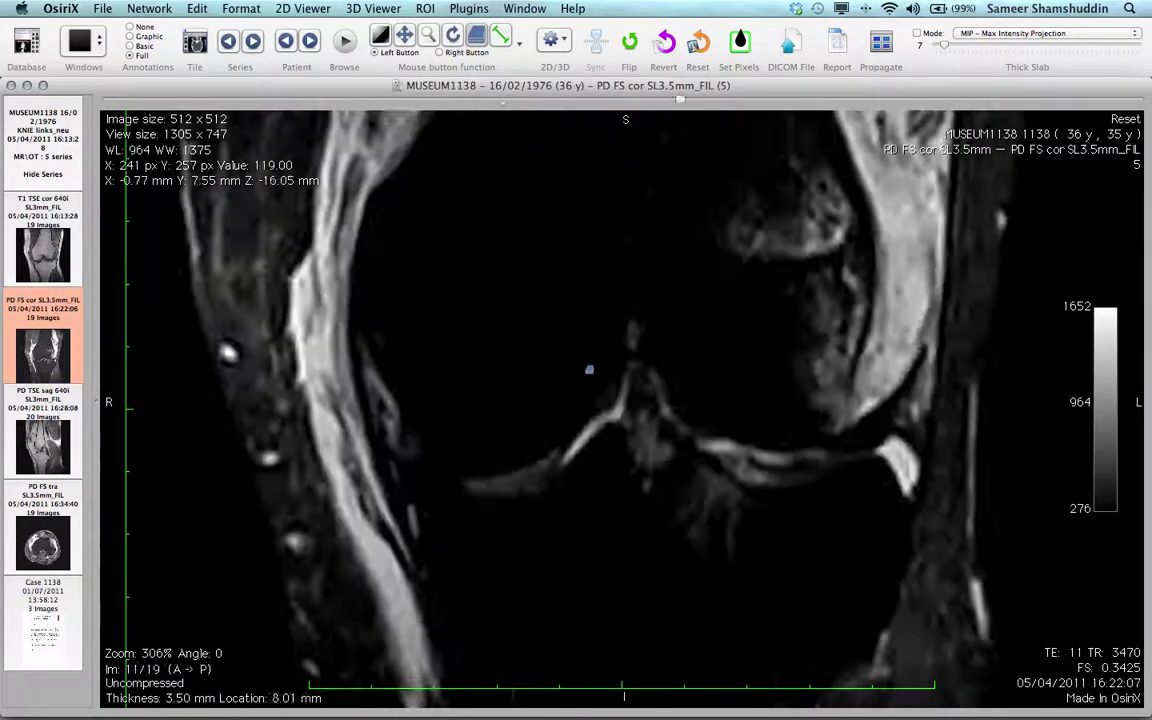
scroll(589, 370, down, 3)
scroll(590, 370, up, 2)
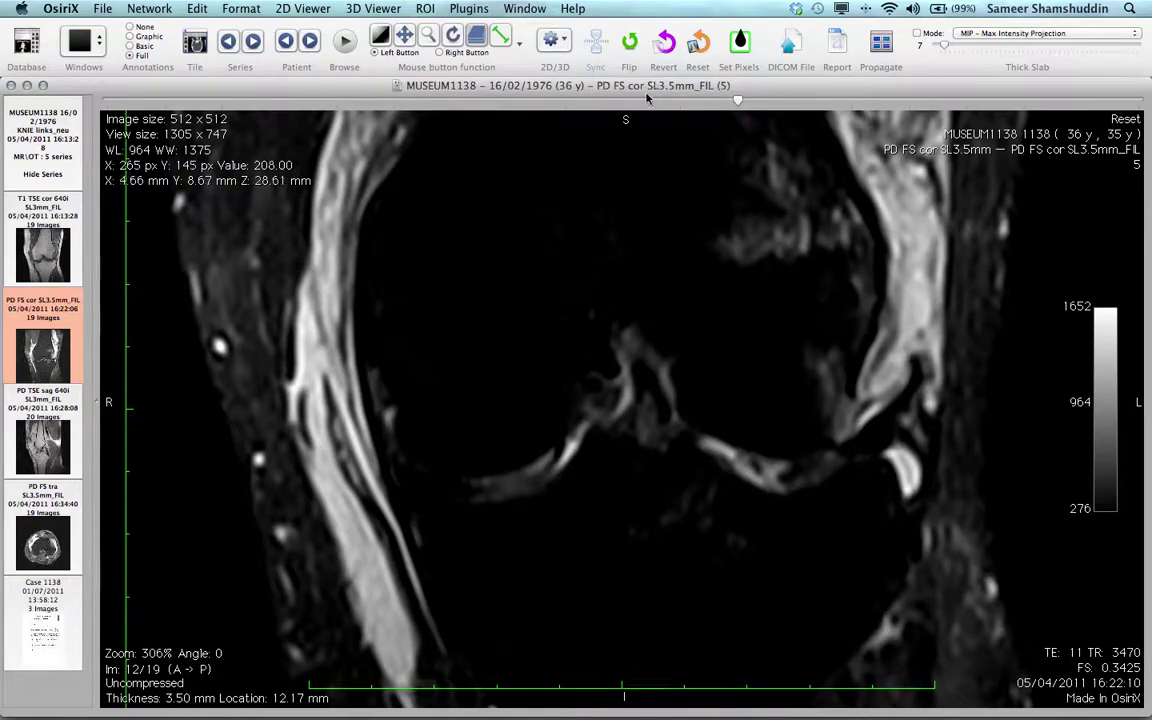
click(700, 44)
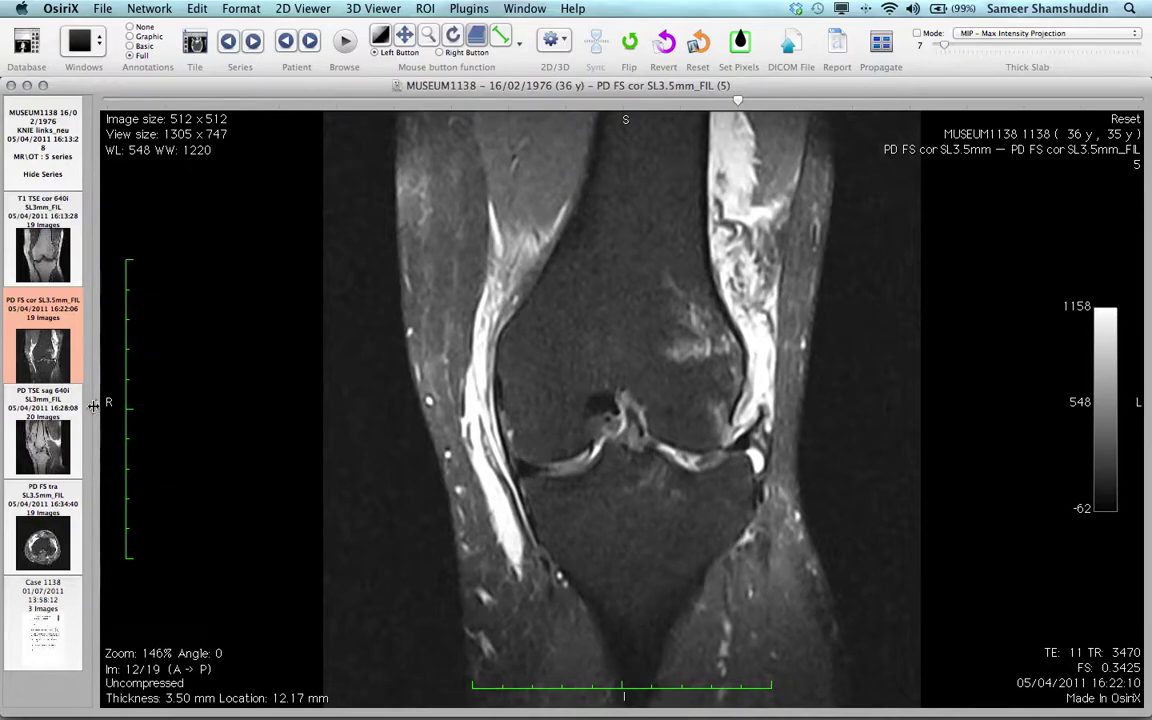
drag(94, 403, 20, 403)
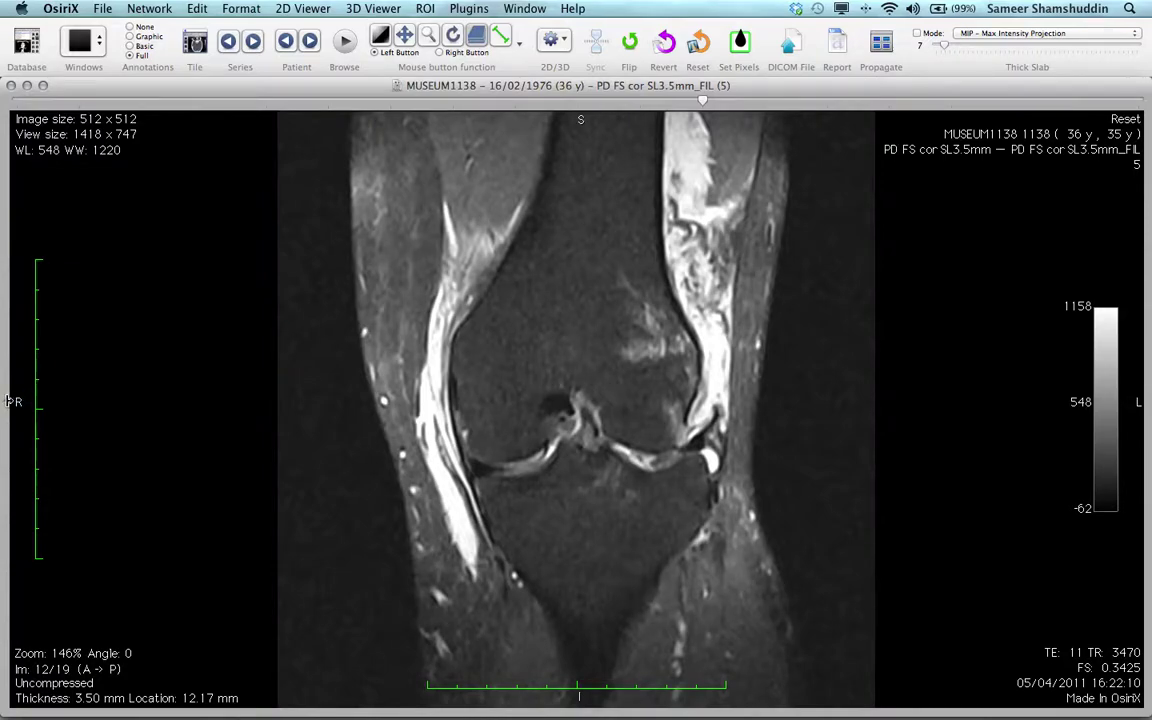
click(10, 401)
drag(10, 401, 71, 406)
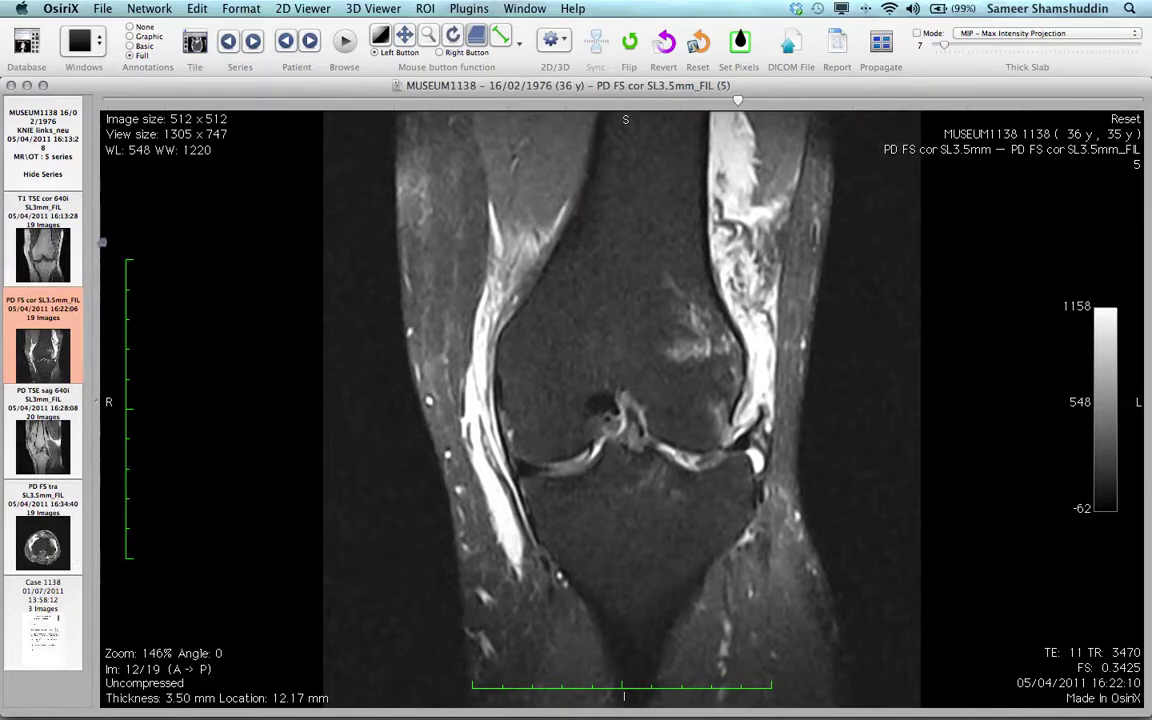
click(62, 164)
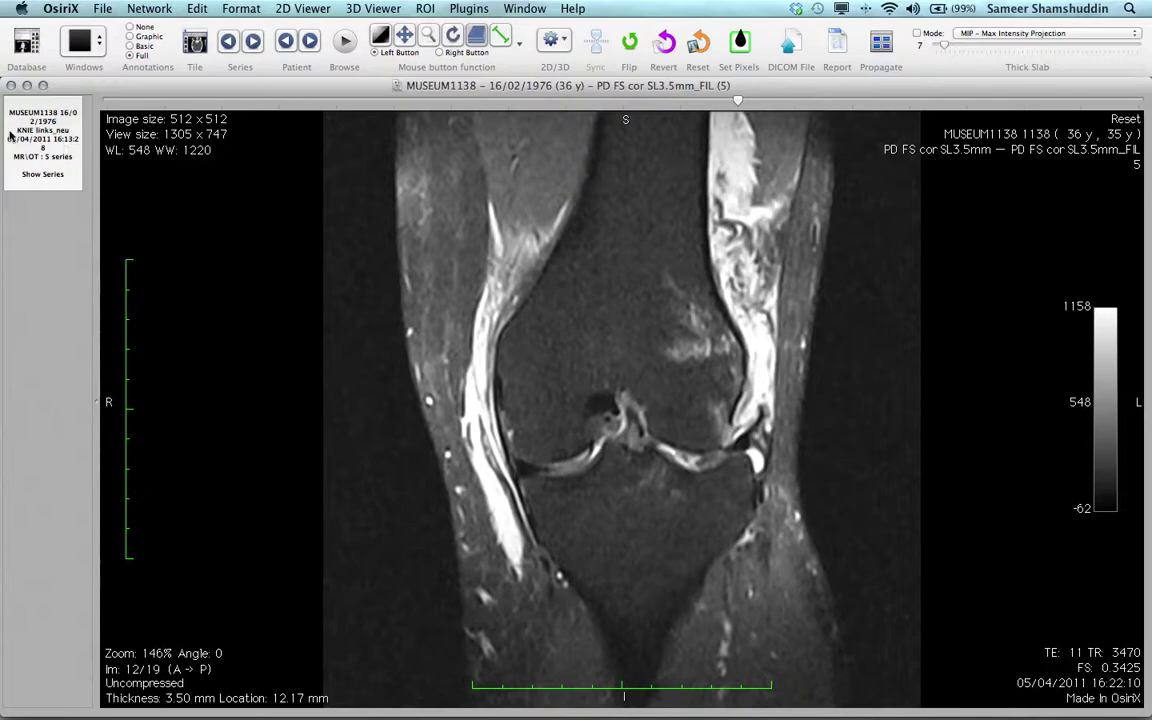
click(55, 176)
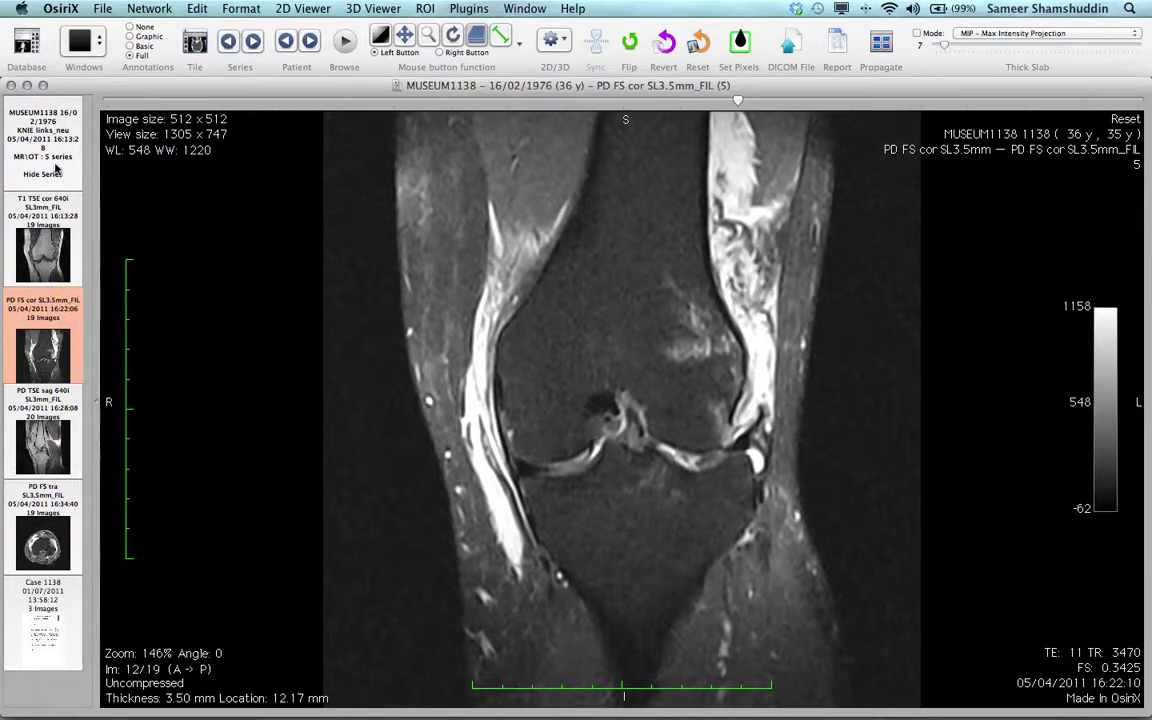
click(55, 173)
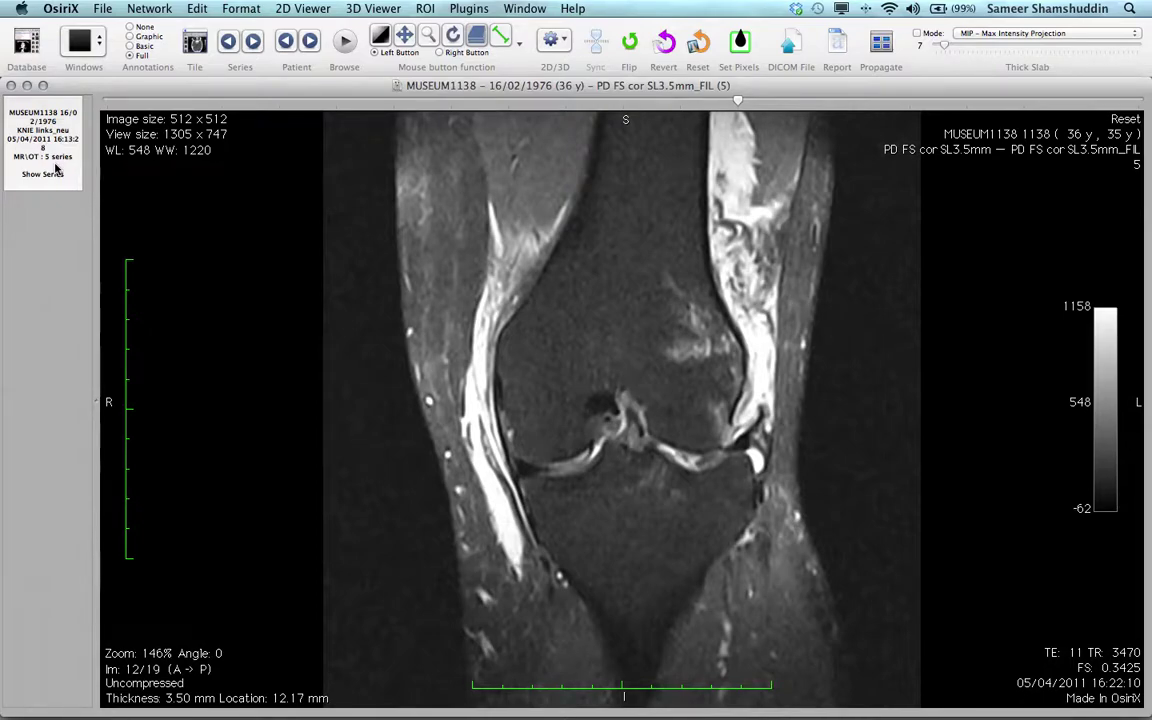
click(55, 173)
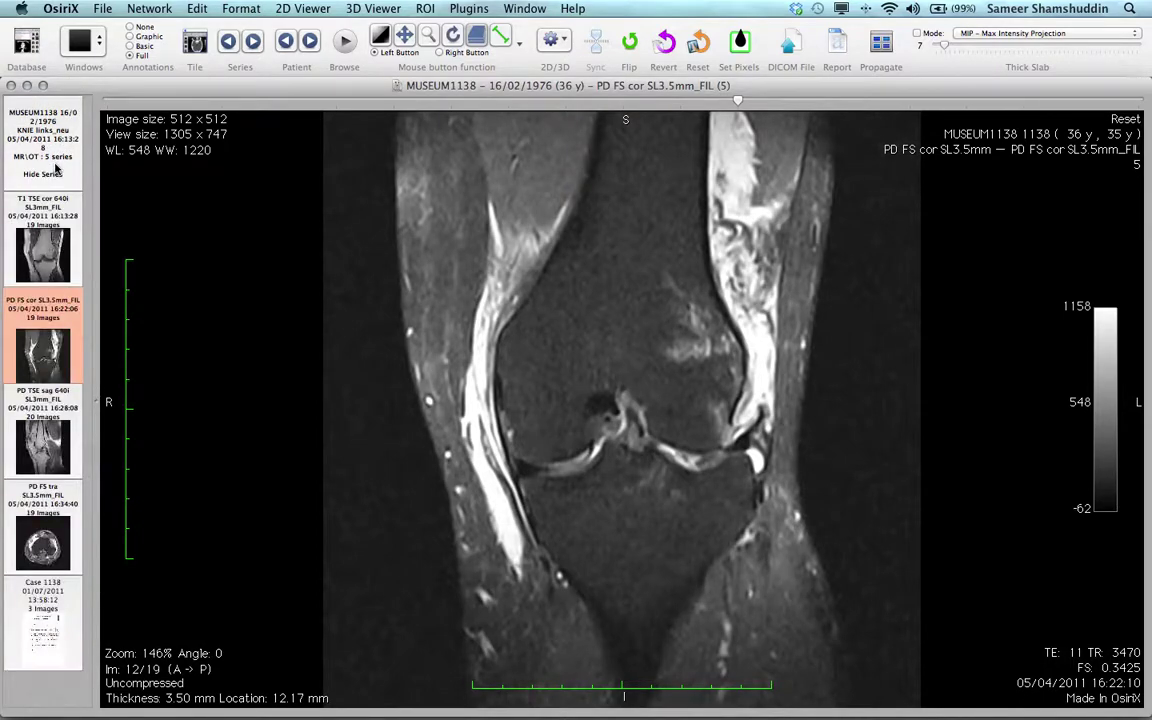
- Close the knee viewer, check the empty test4 album, then show all 11 studies in Database
click(12, 87)
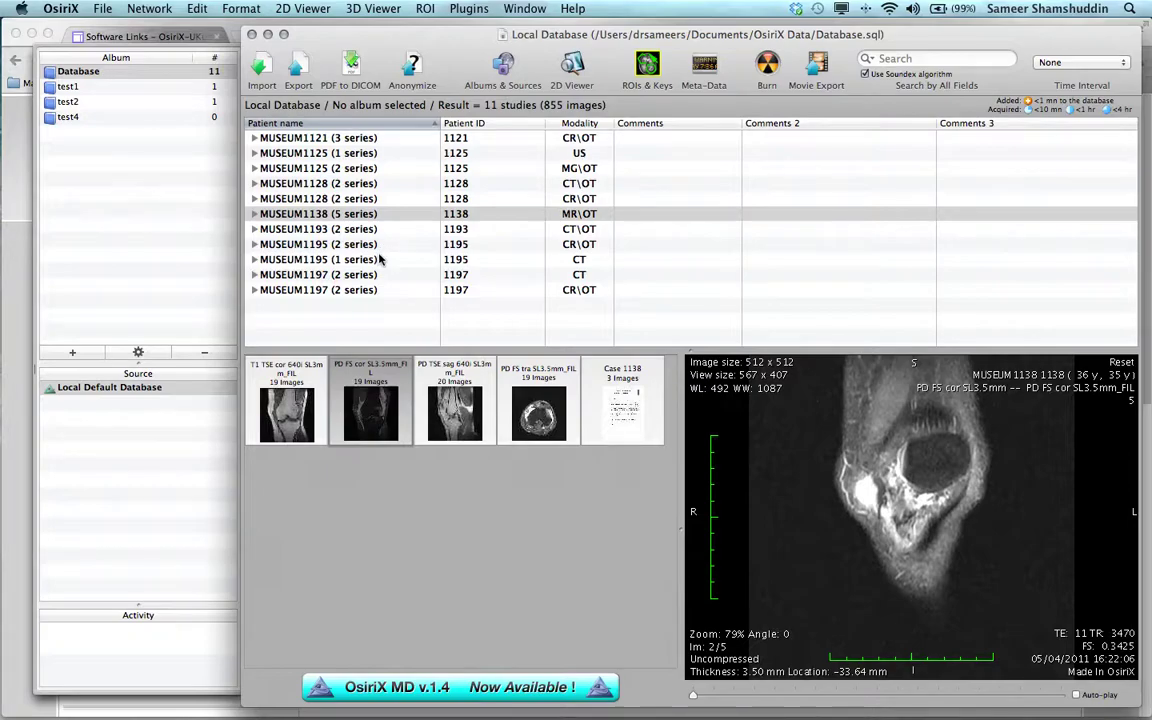
click(126, 390)
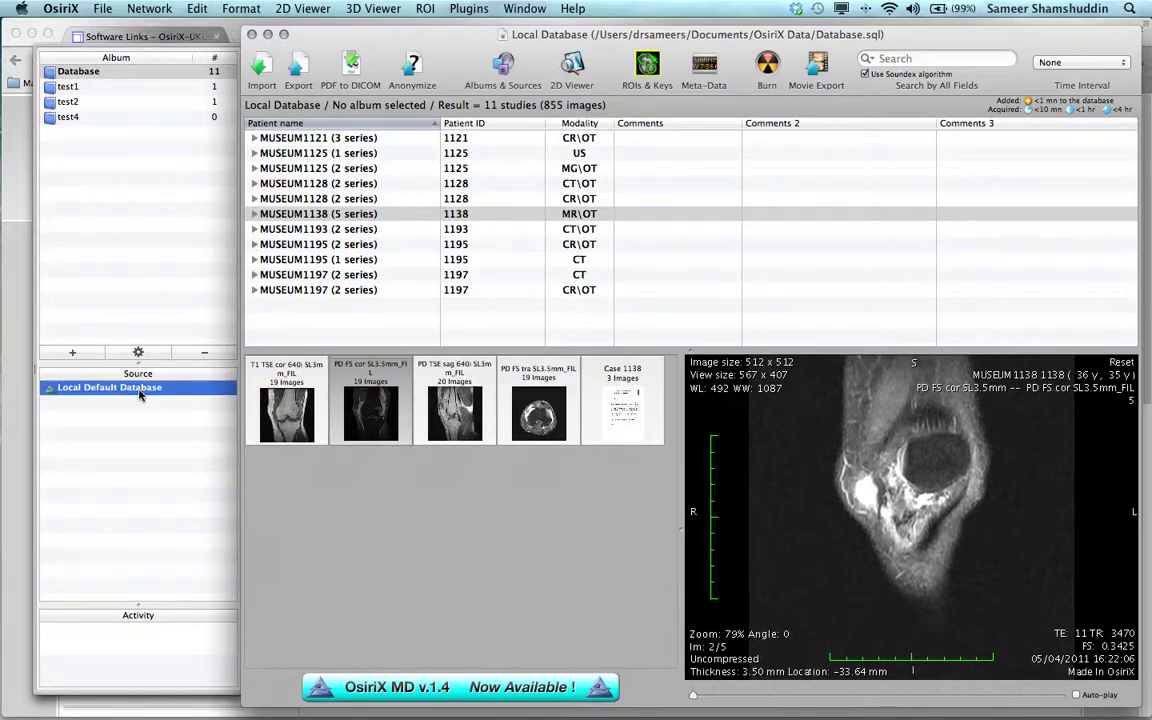
click(89, 118)
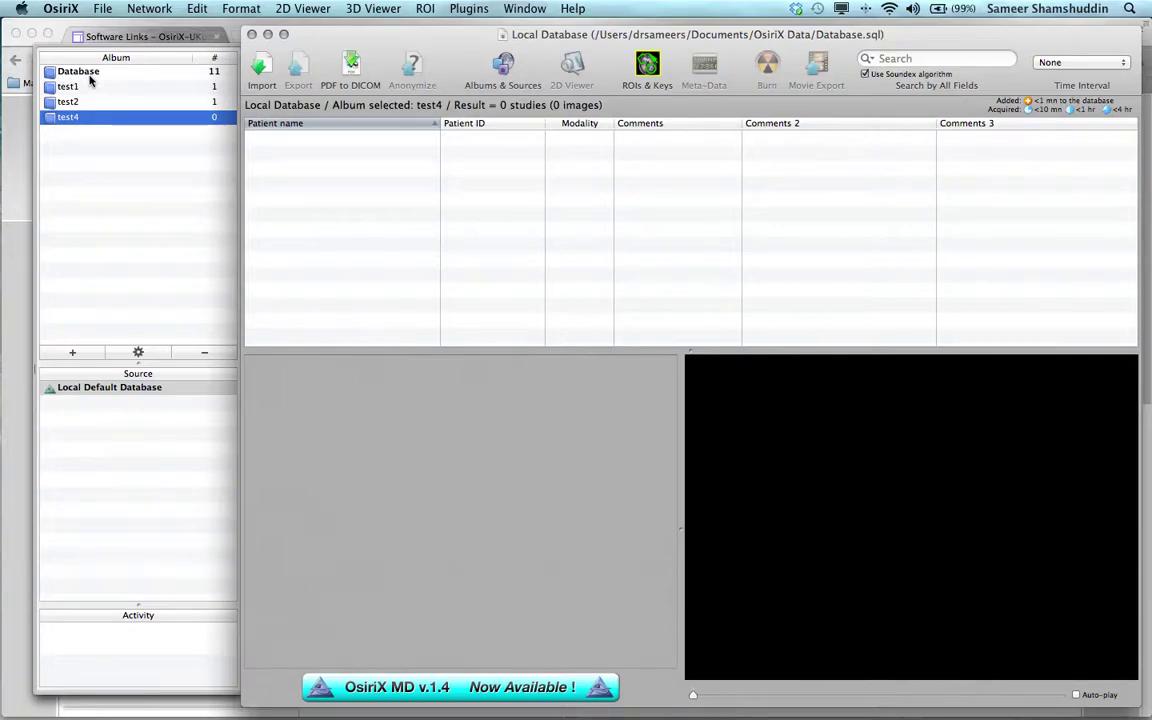
click(89, 74)
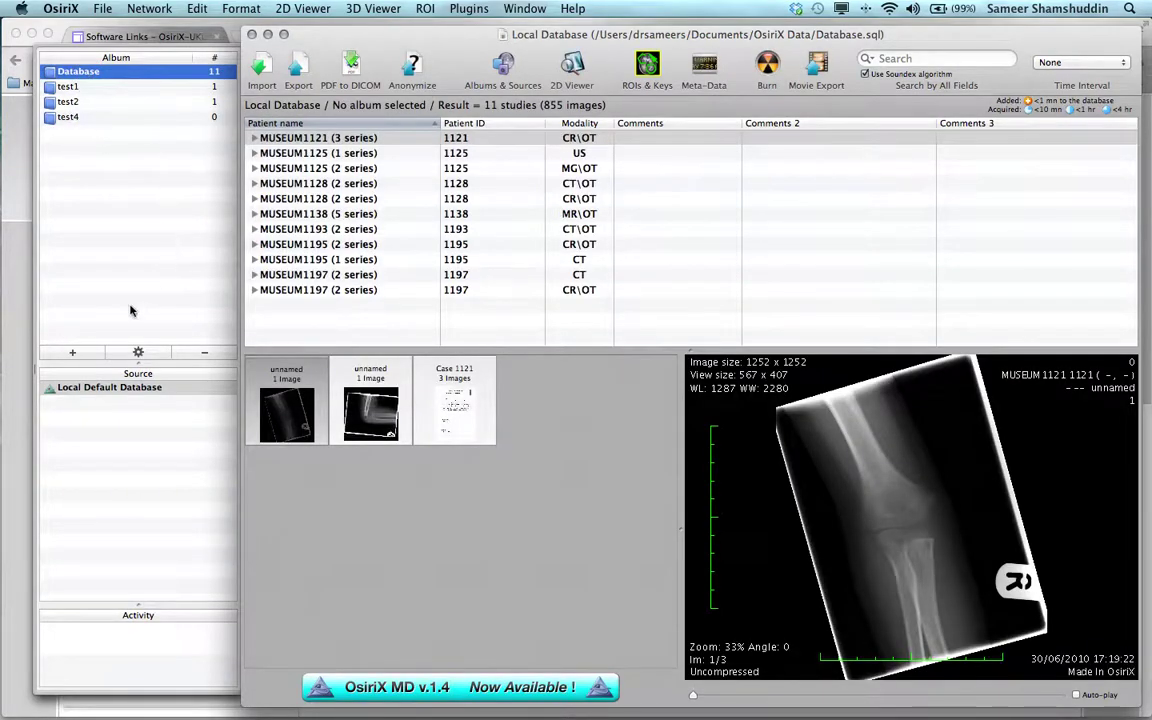
- Create a new album named 'album'
click(73, 355)
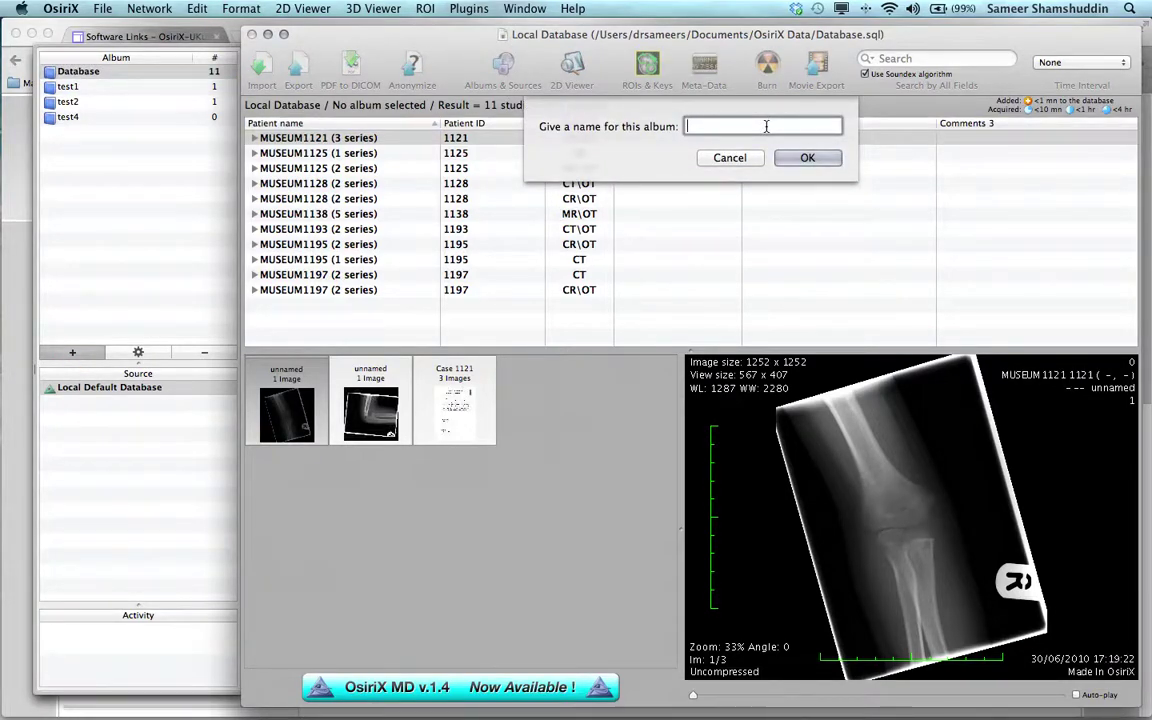
text(album)
click(789, 162)
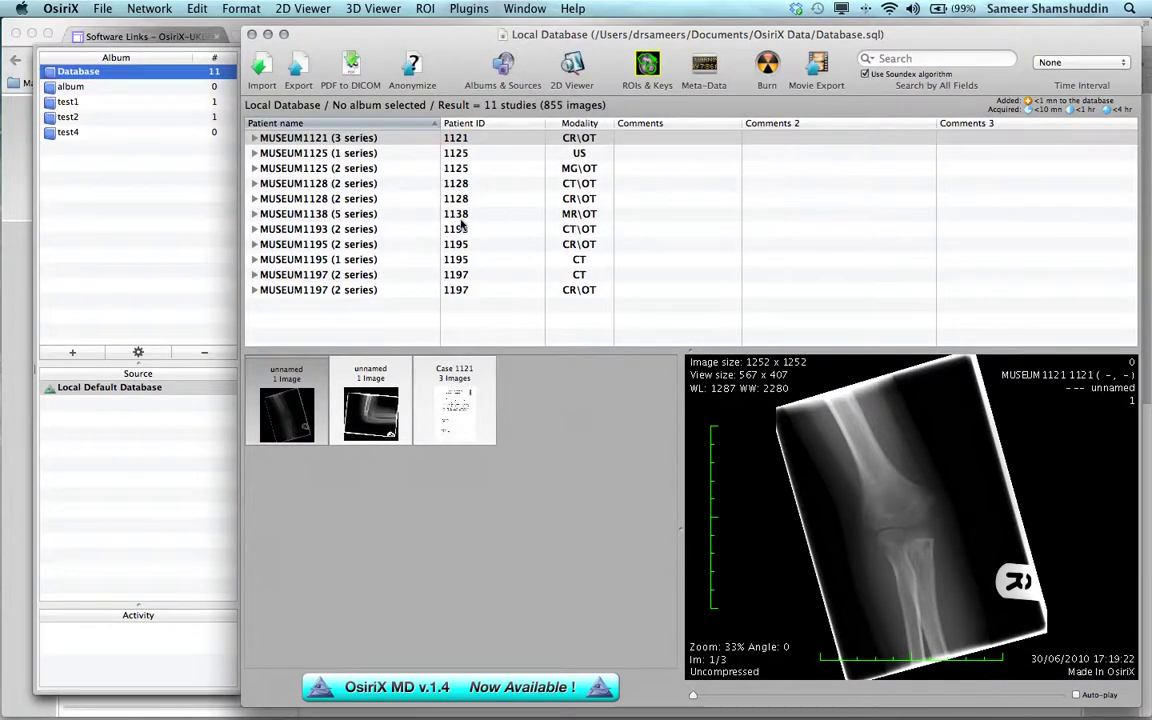
- Add the MUSEUM1128 chest X-ray study to 'album' and view its contents
click(326, 197)
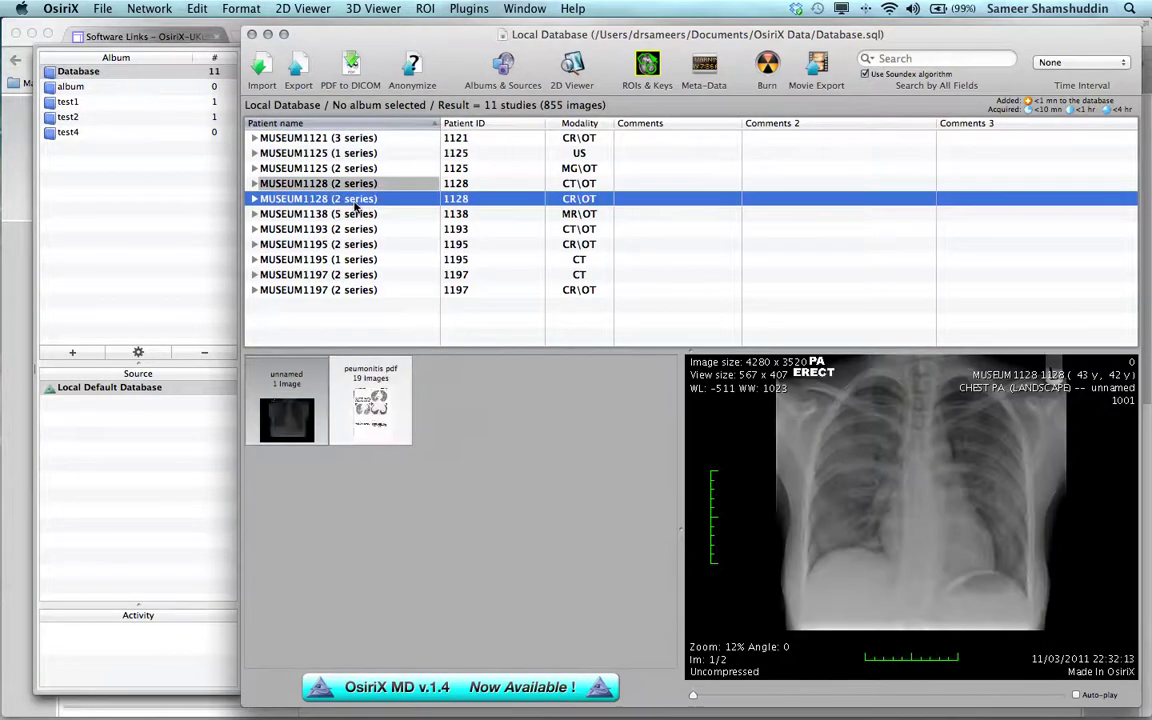
drag(338, 205, 196, 93)
click(89, 90)
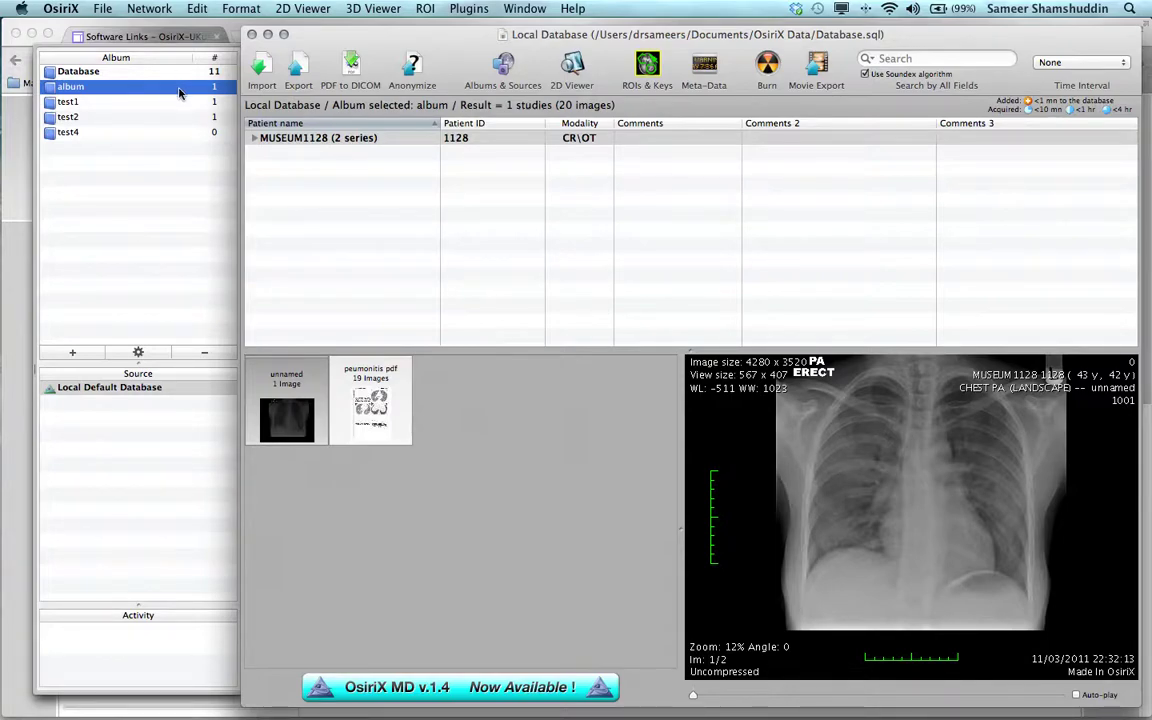
- Delete the test1 album, then return to the Local Default Database listing all 11 studies
click(126, 101)
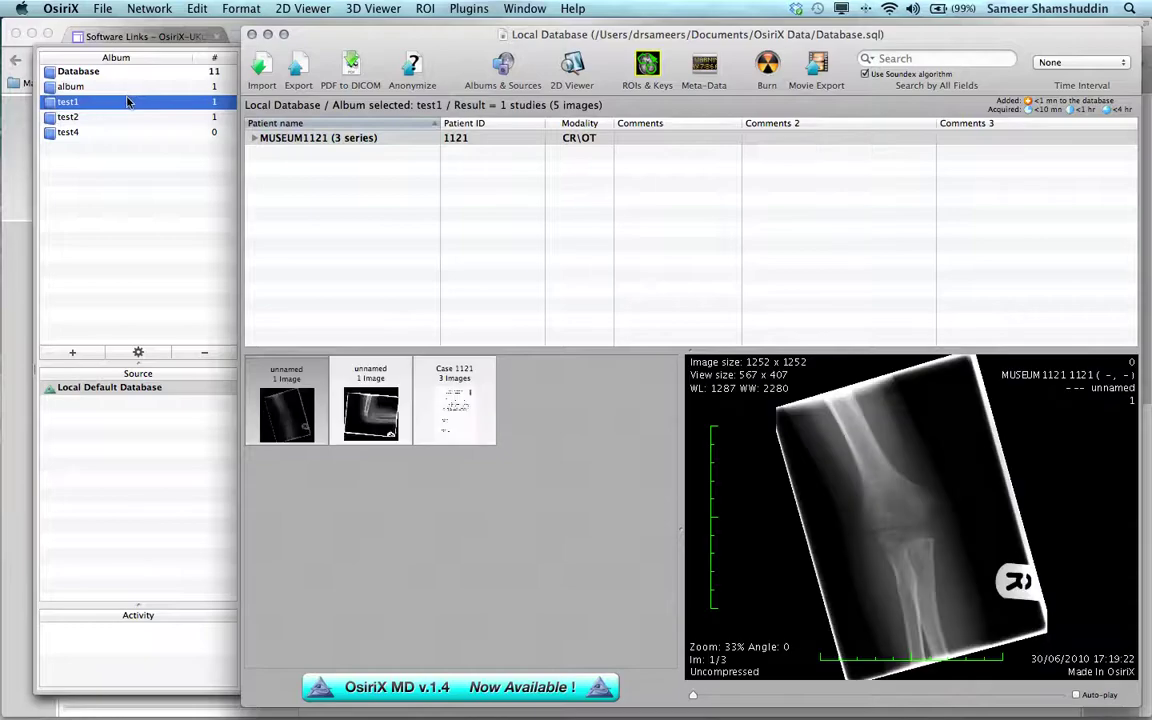
click(204, 352)
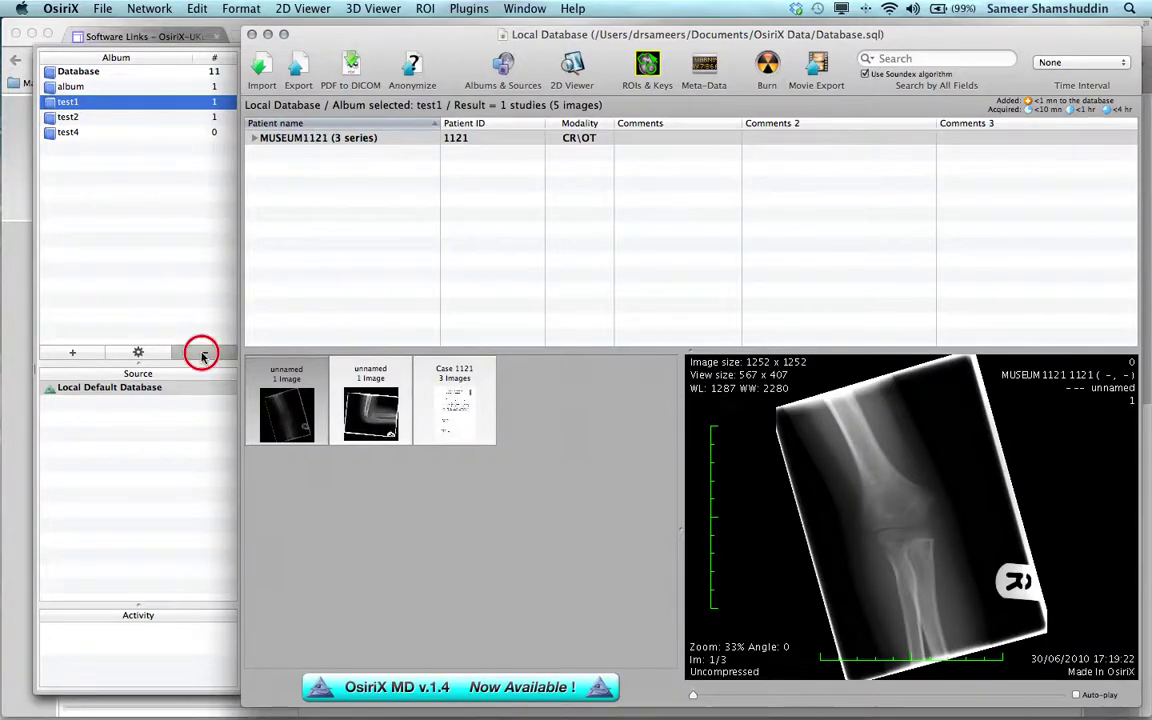
click(695, 261)
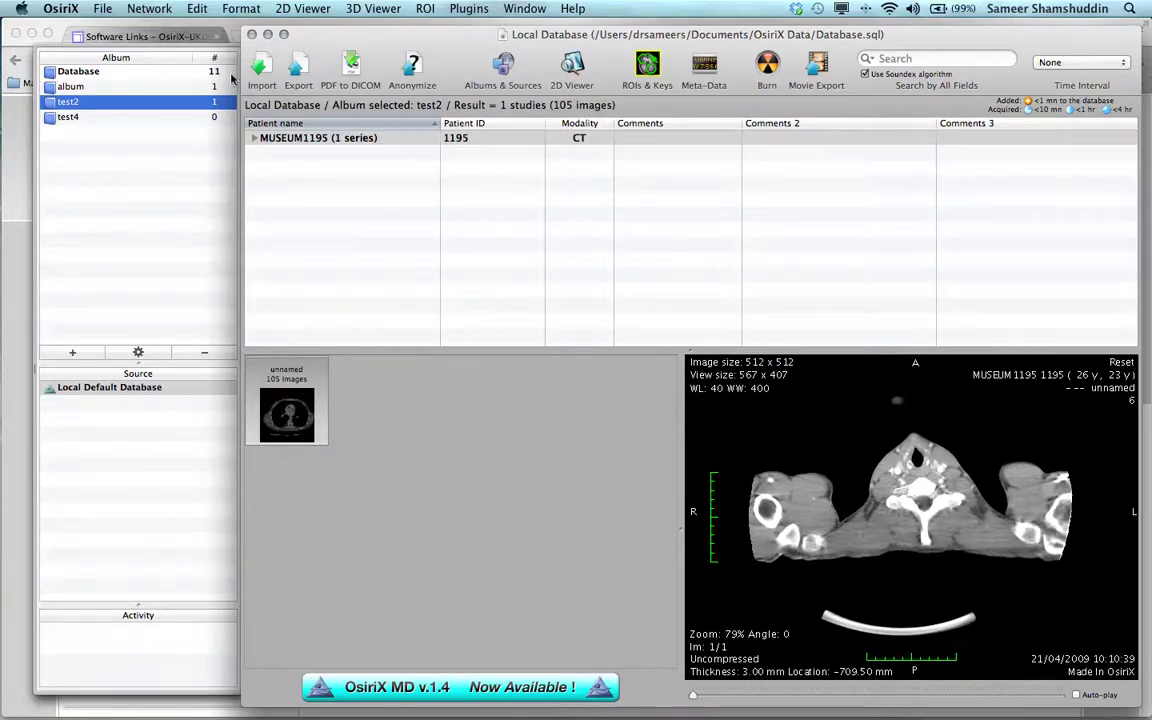
click(132, 392)
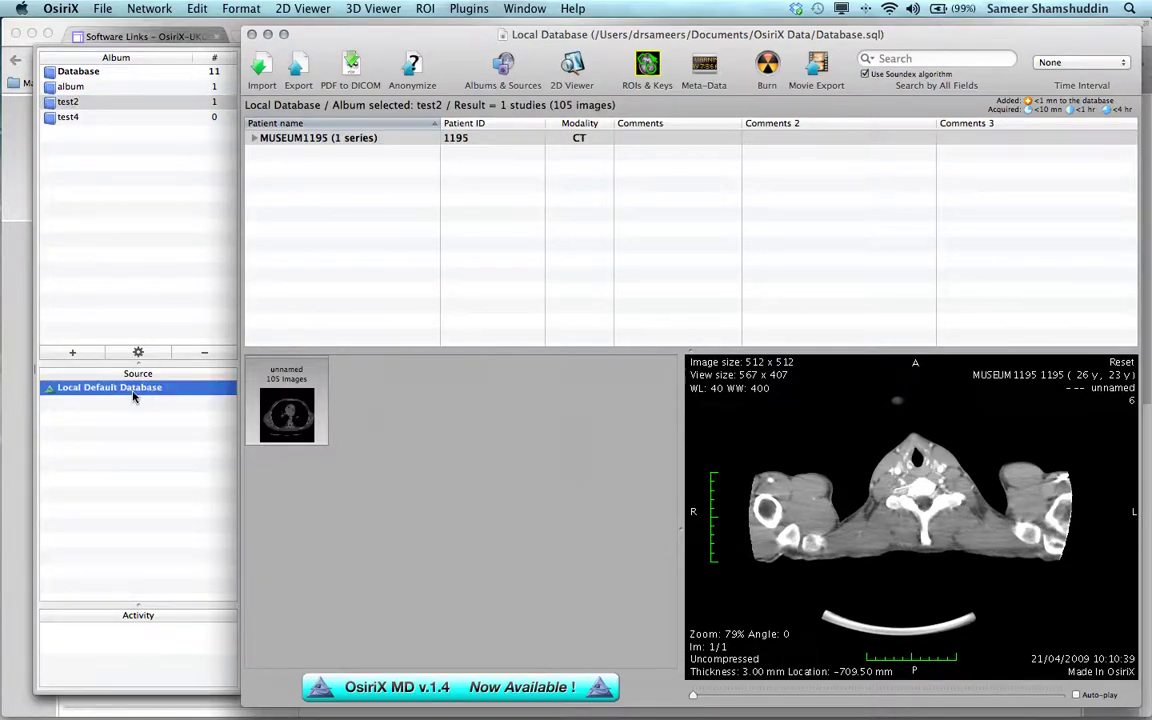
click(163, 75)
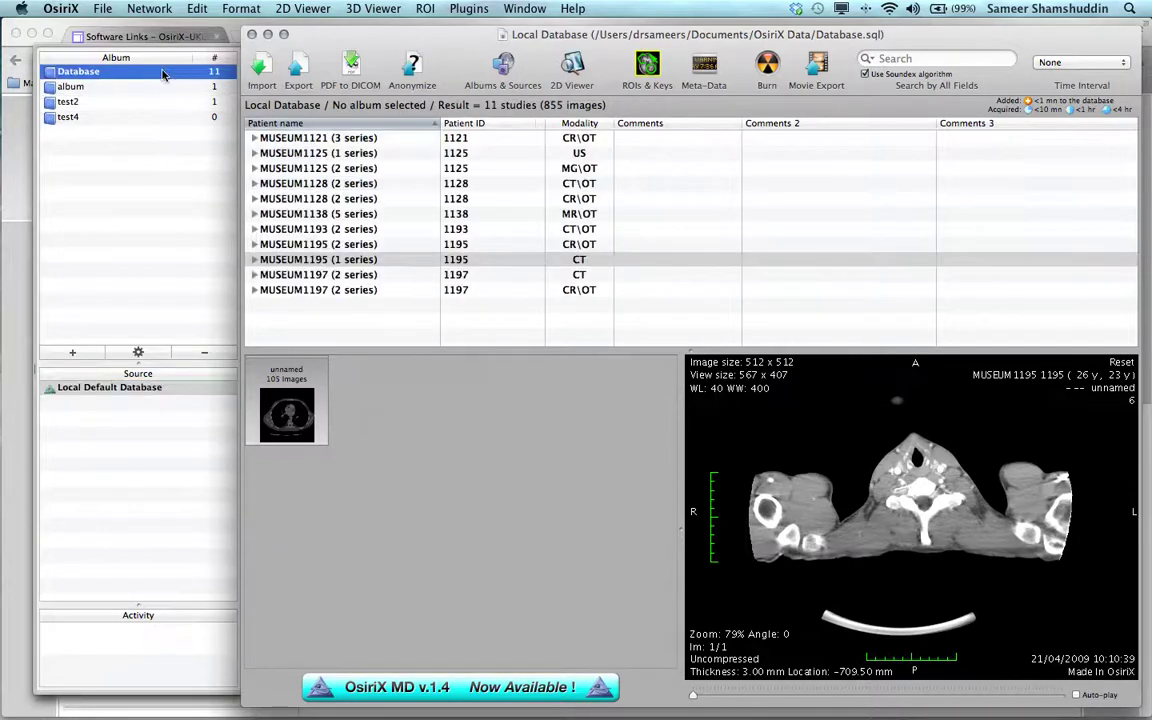